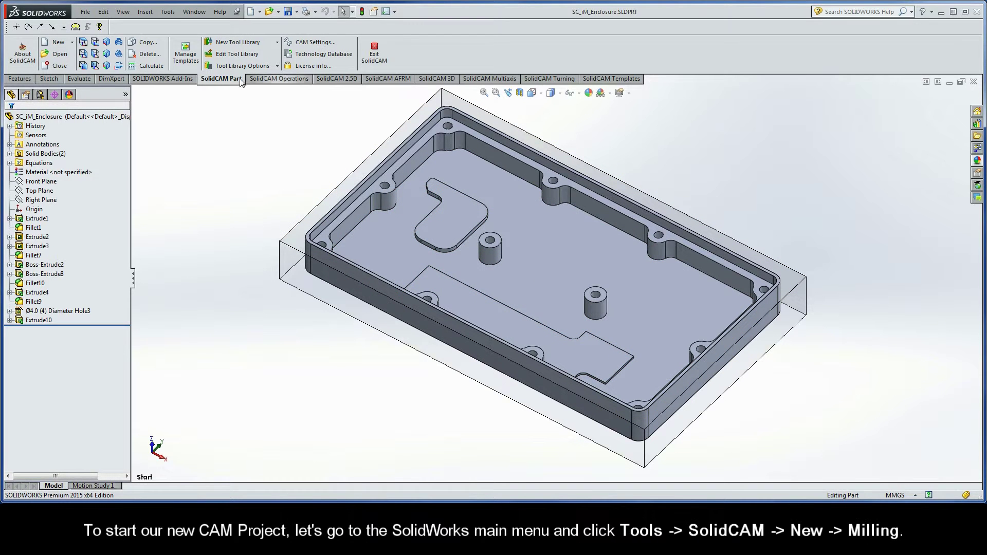
# - Create an external metric milling CAM-Part for SC_iM_Enclosure, stored in the model file directory
pyautogui.click(169, 14)
pyautogui.moveTo(181, 49)
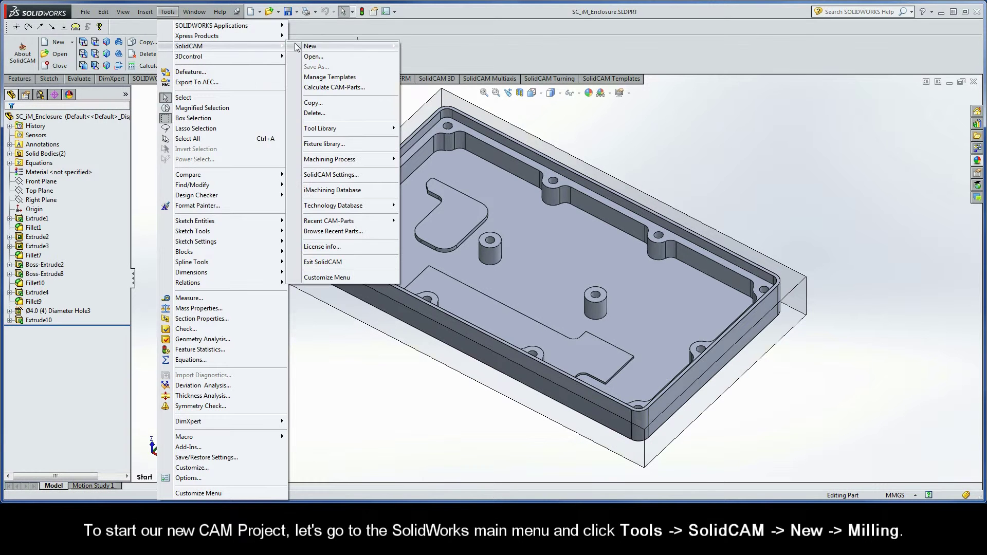
pyautogui.moveTo(301, 47)
pyautogui.click(427, 45)
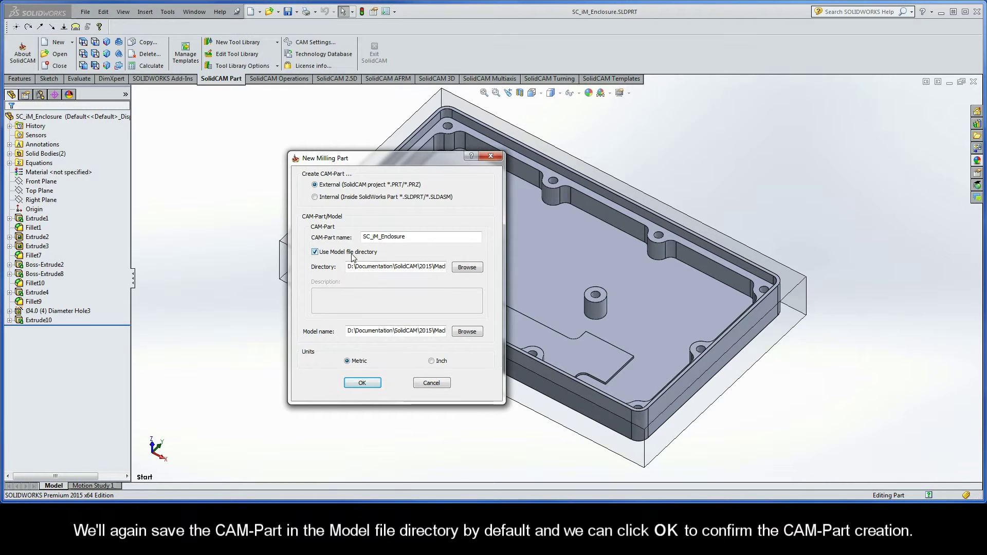
pyautogui.click(363, 382)
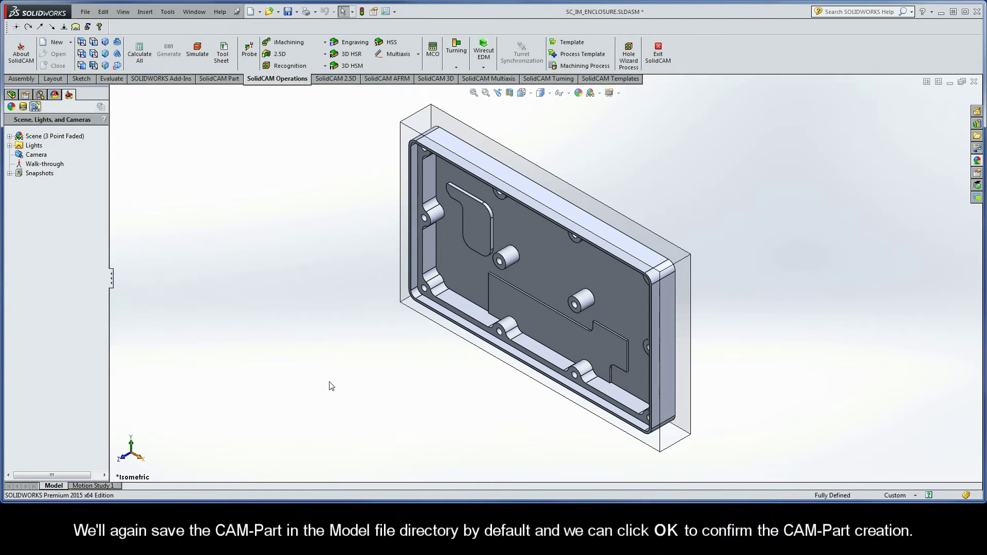
# - Define the coordinate system on the stock face at the enclosure's open side, with its origin at the back left corner and default machining levels
pyautogui.moveTo(115, 280); pyautogui.dragTo(130, 281)
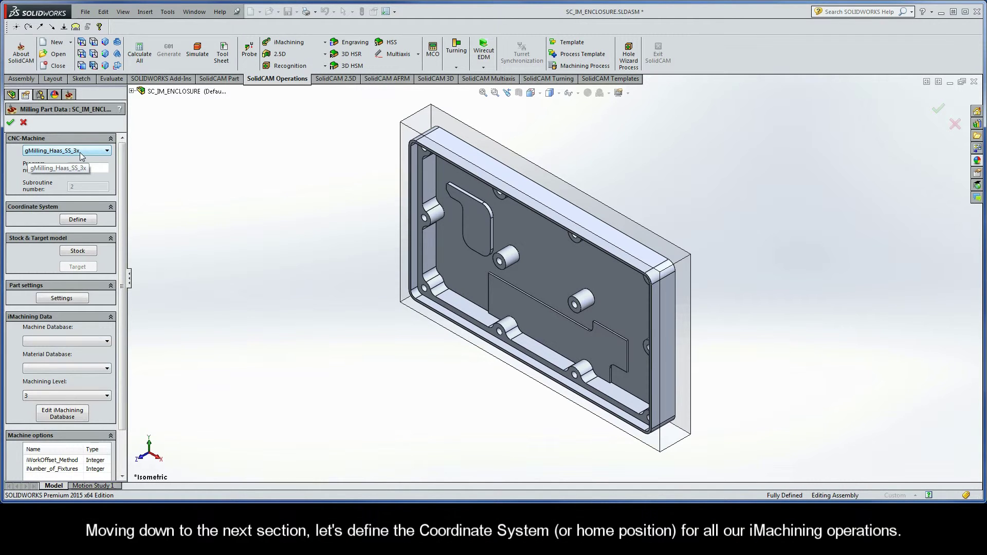
pyautogui.click(78, 220)
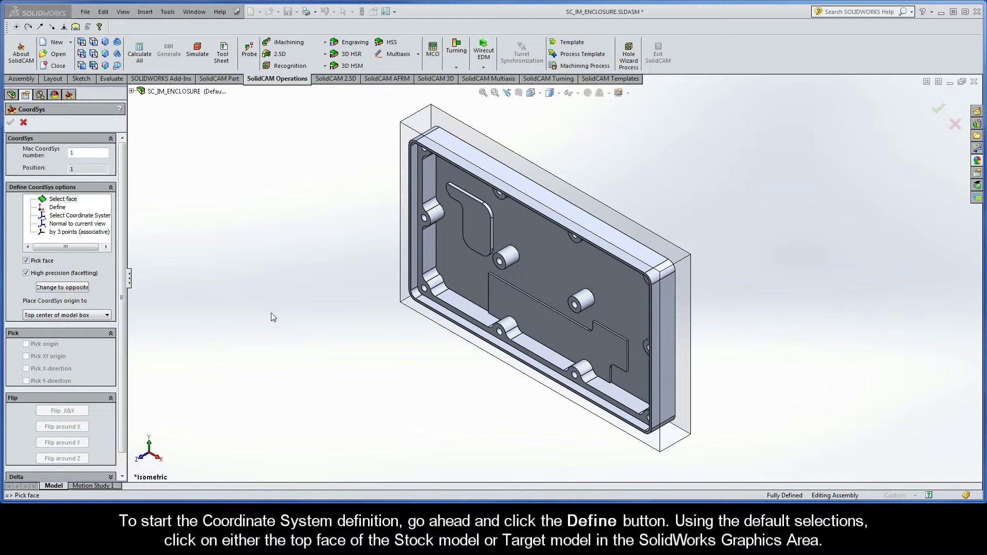
pyautogui.click(405, 287)
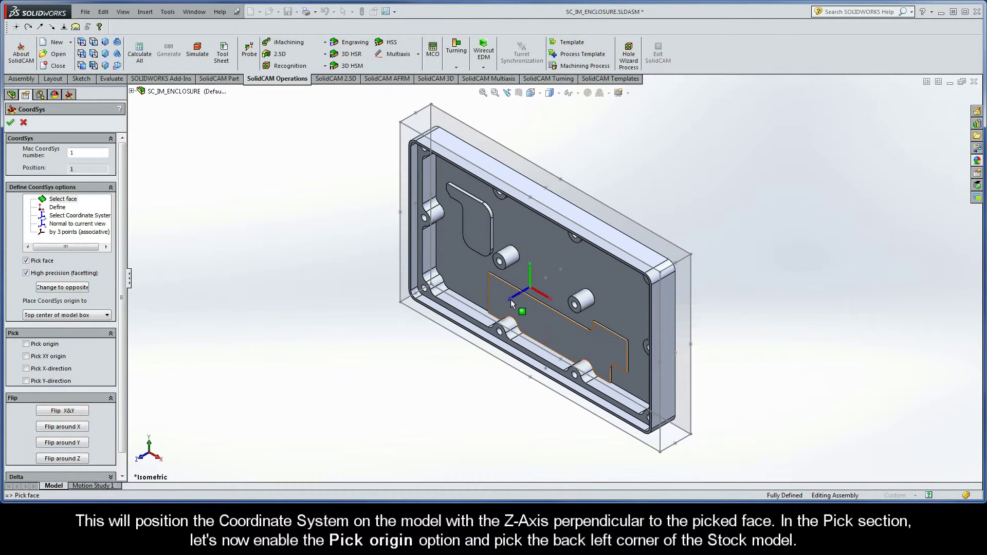
pyautogui.click(27, 345)
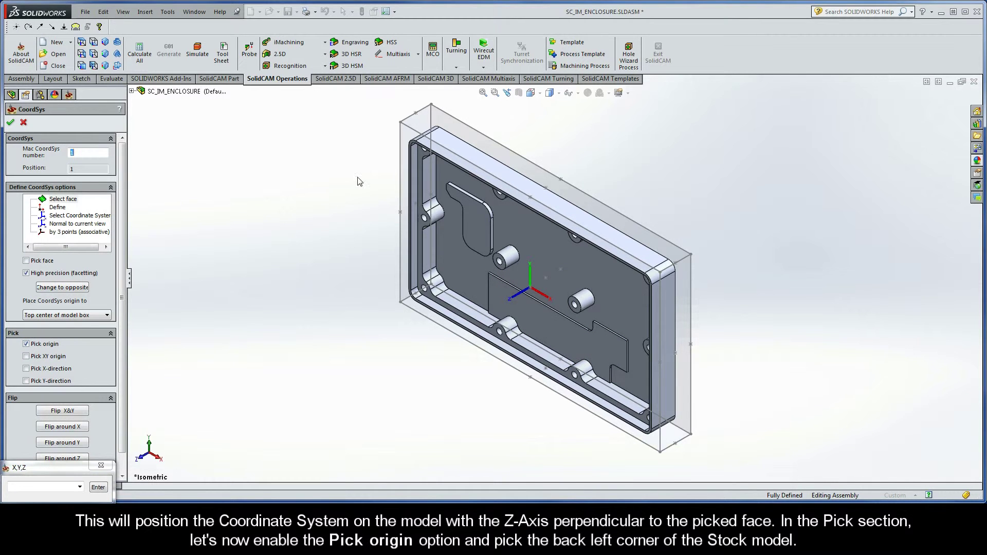
pyautogui.click(401, 124)
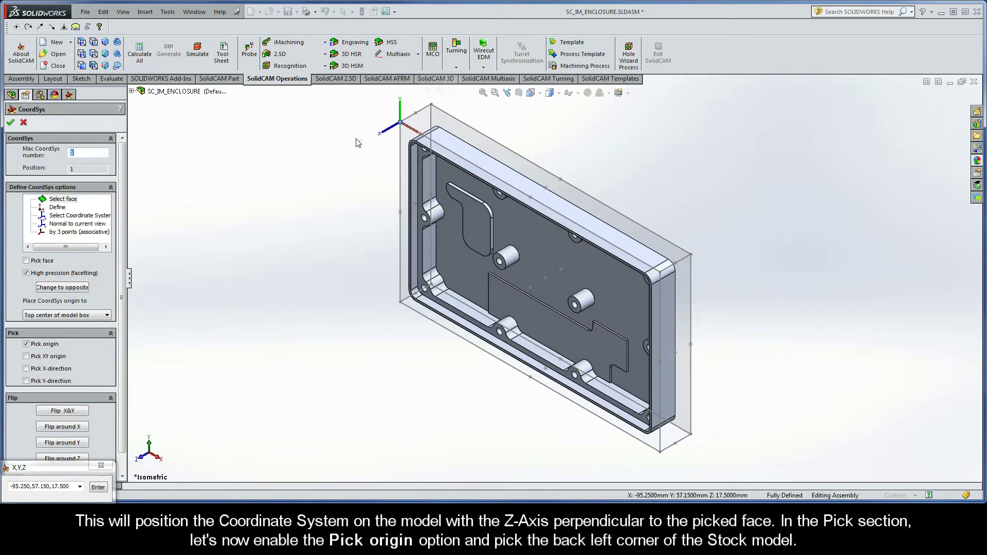
pyautogui.click(10, 124)
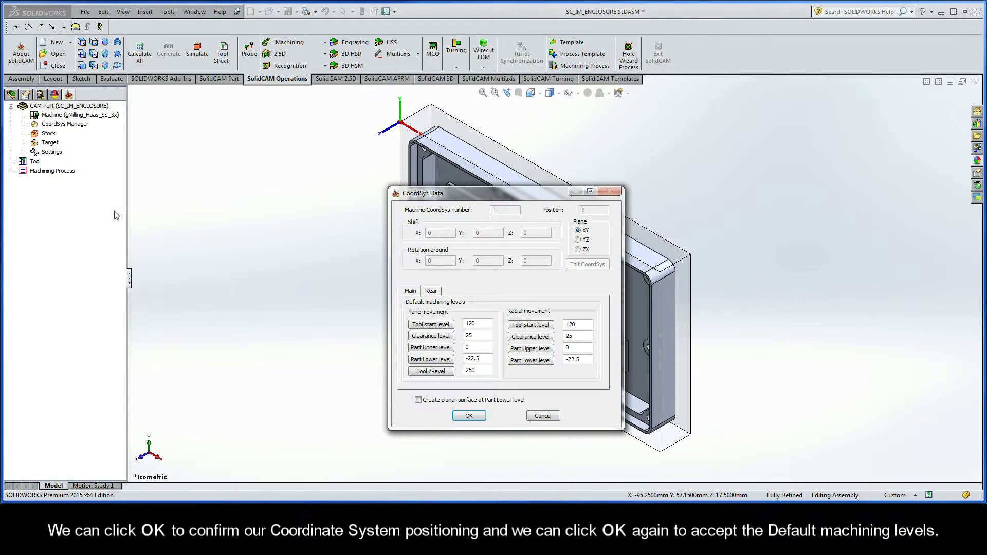
pyautogui.click(469, 416)
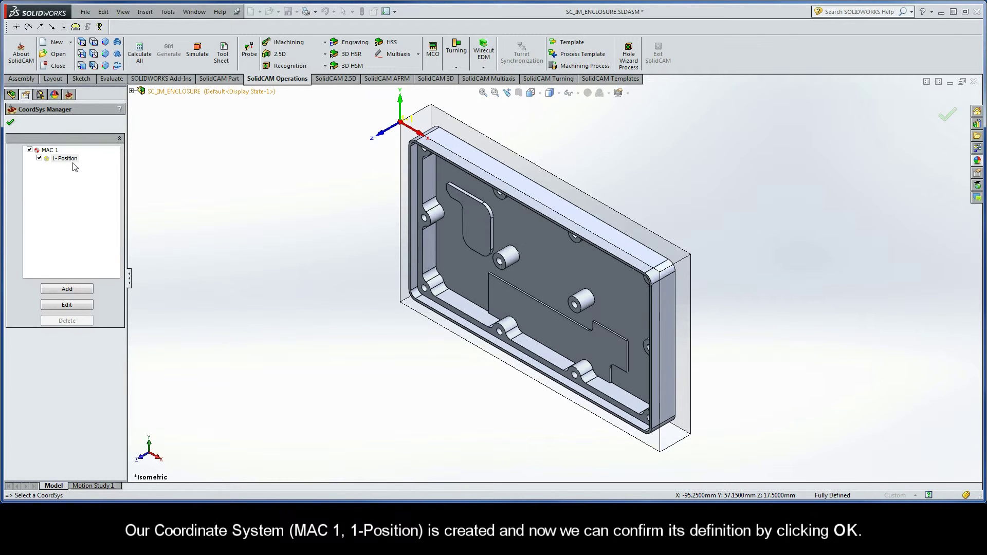
pyautogui.click(11, 123)
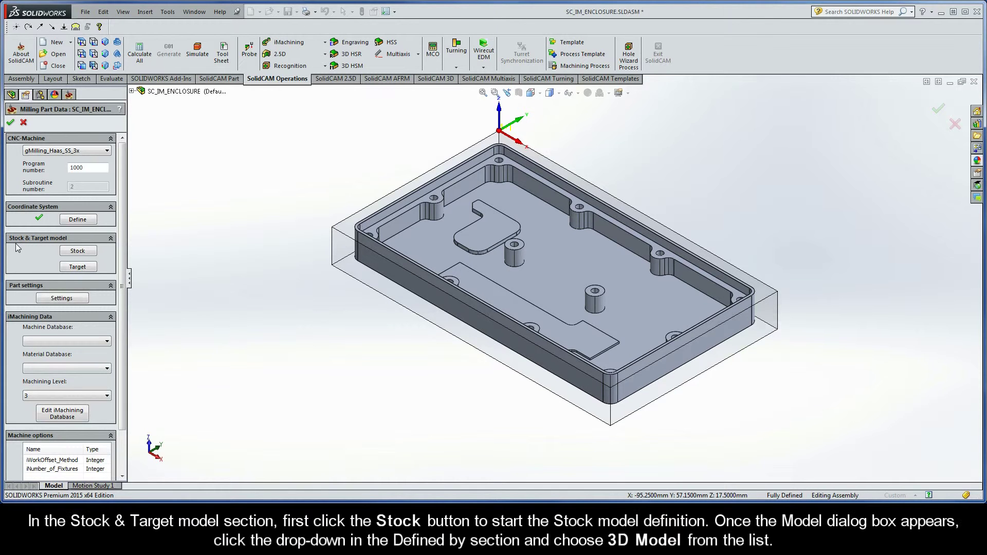
# - Define the stock as a 3D Model using the transparent box solid around the enclosure
pyautogui.click(77, 252)
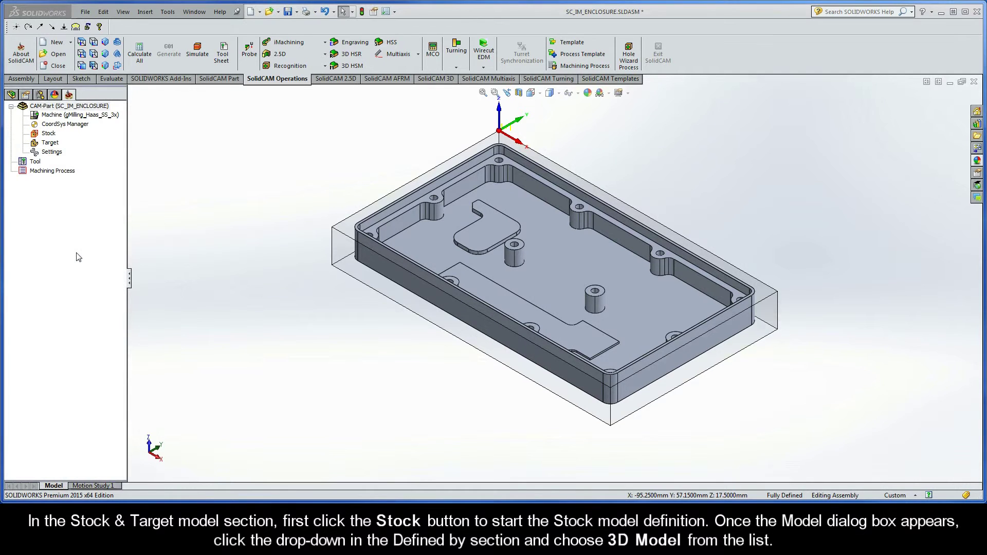
pyautogui.click(76, 252)
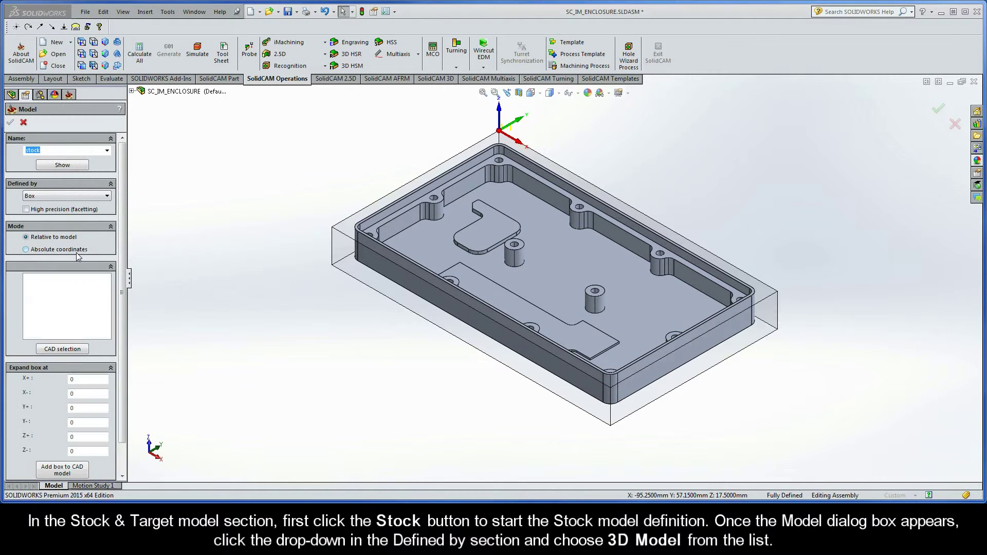
pyautogui.click(68, 196)
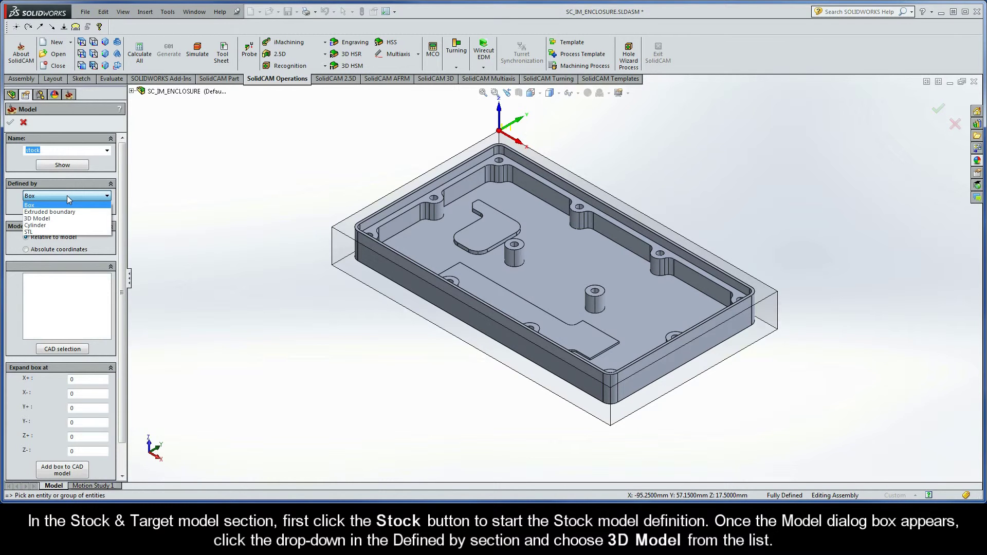
pyautogui.click(53, 219)
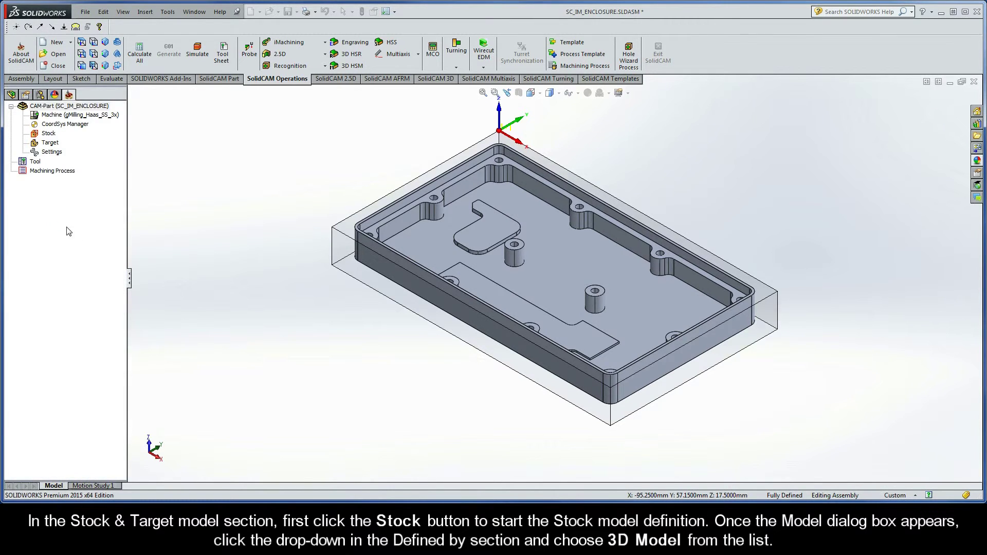
pyautogui.click(342, 243)
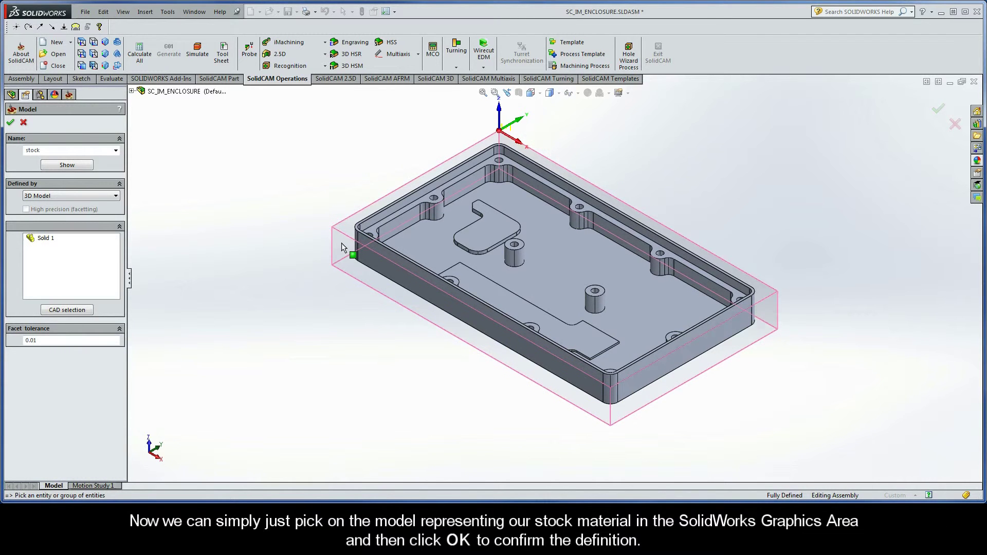
pyautogui.click(10, 123)
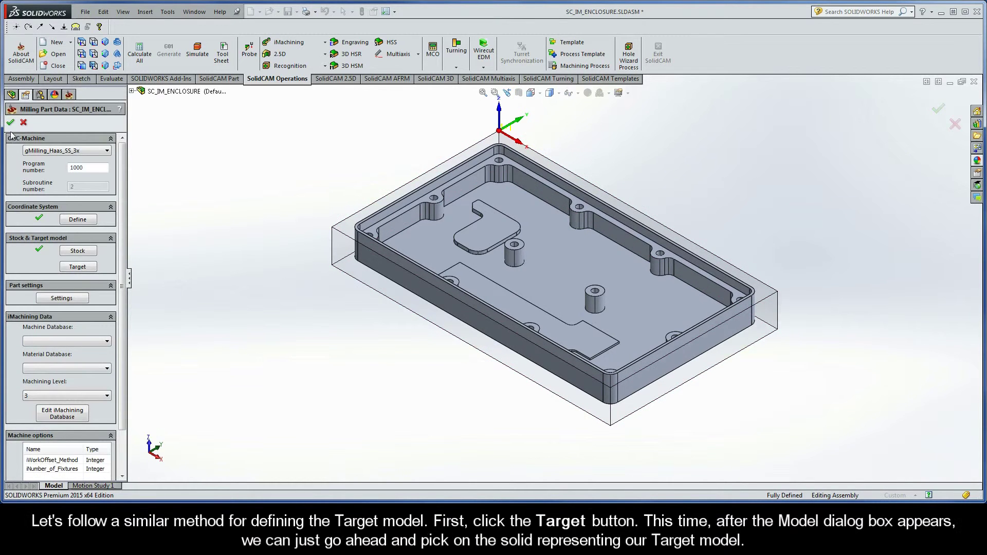
# - Define the target model using the enclosure solid
pyautogui.click(77, 267)
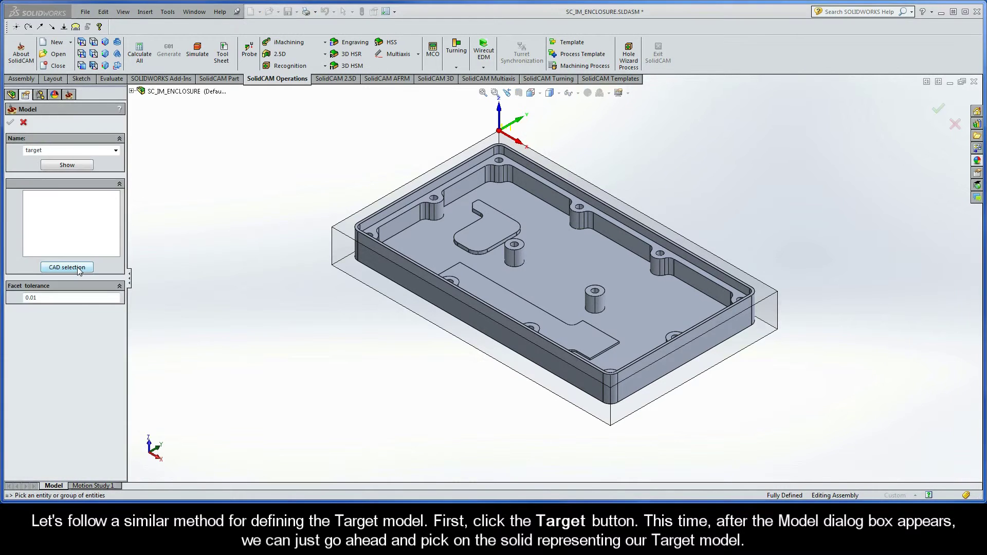
pyautogui.click(425, 241)
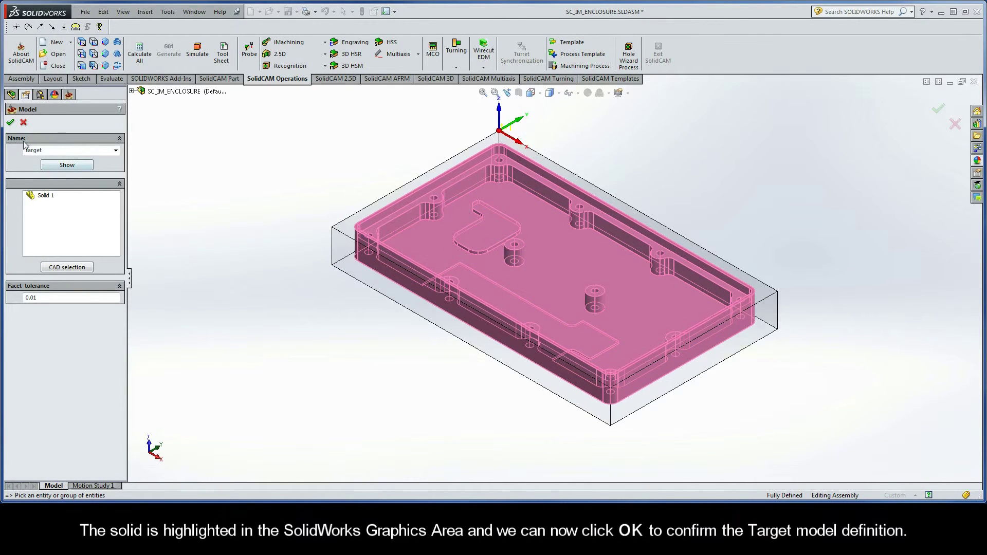
pyautogui.click(10, 123)
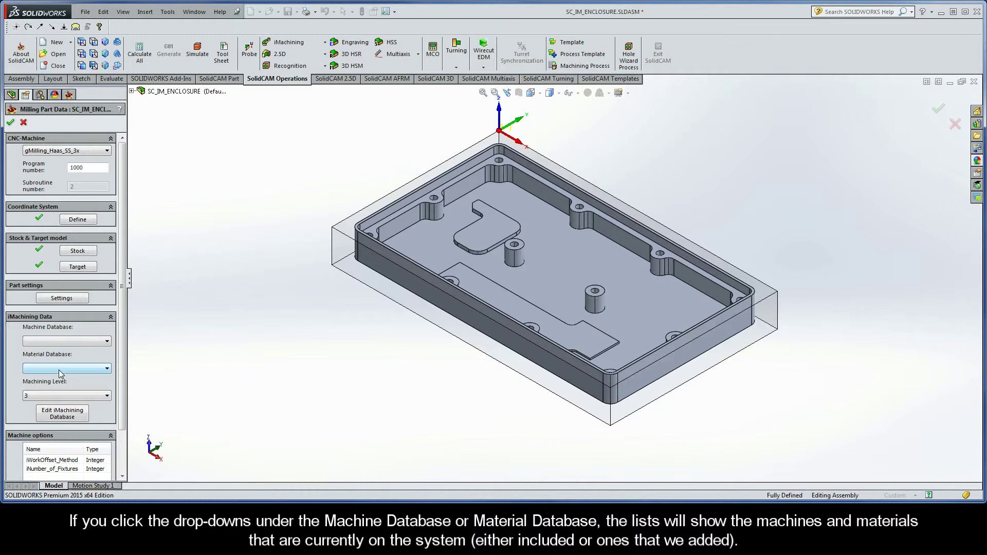
# - Review the machines and materials available in the iMachining Data section and in the iMachining database, without selecting any
pyautogui.click(61, 341)
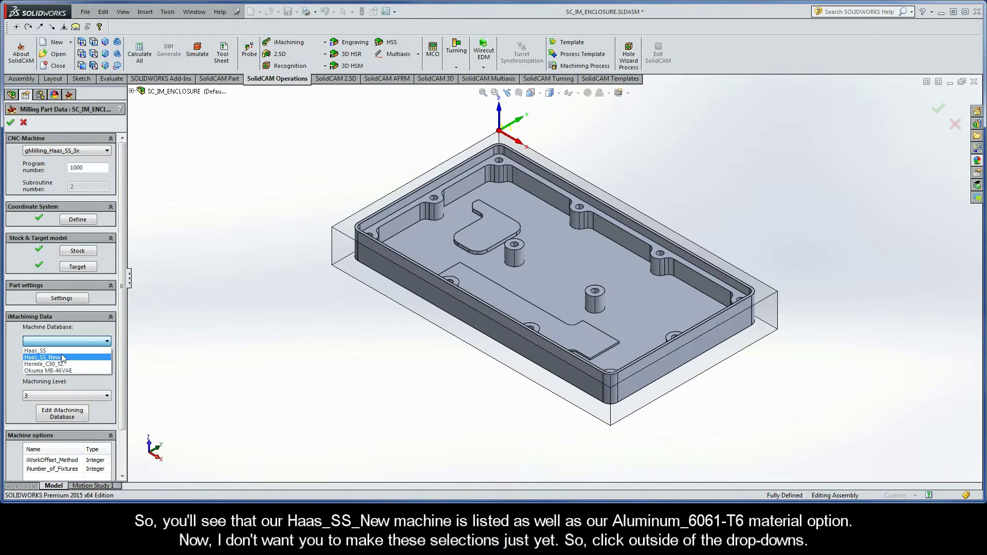
pyautogui.click(62, 343)
pyautogui.click(62, 368)
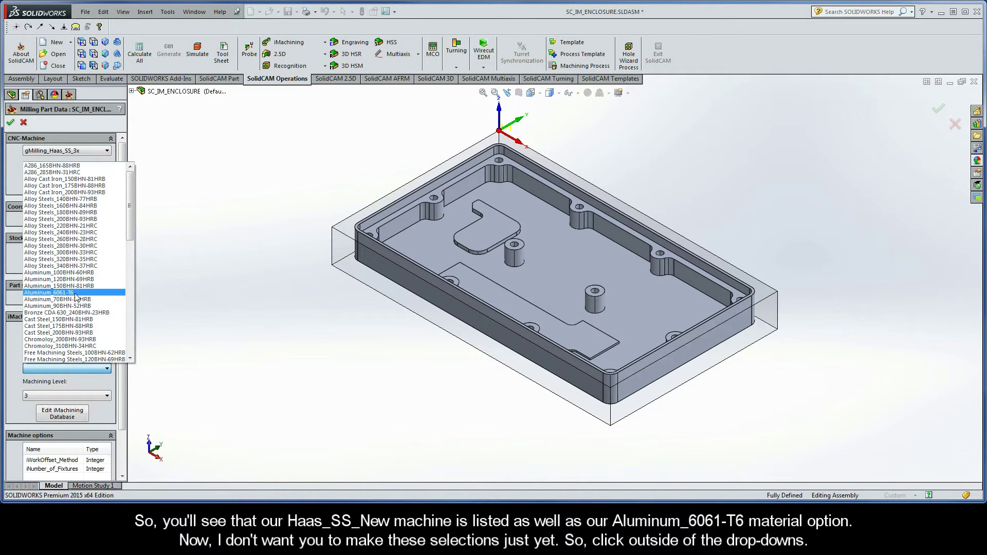
pyautogui.click(157, 283)
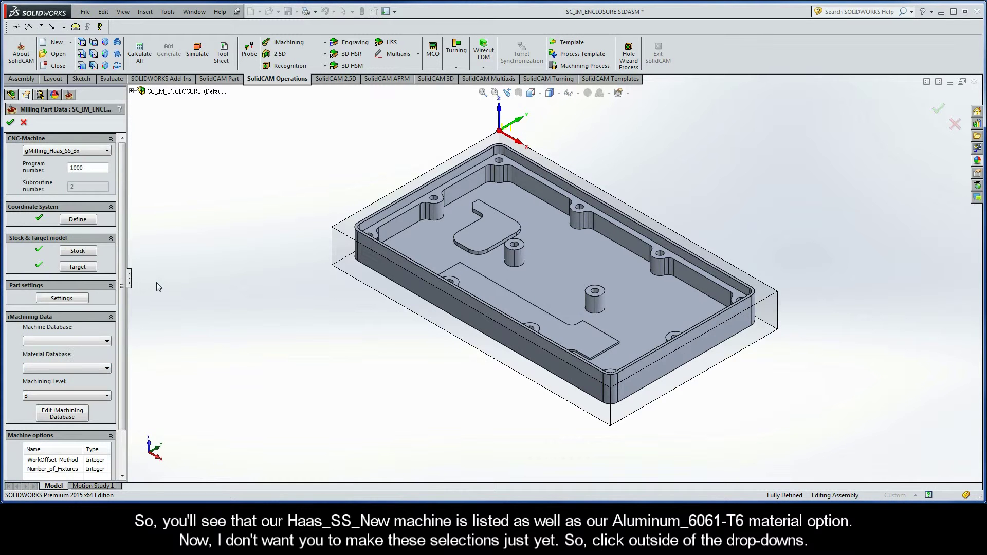
pyautogui.click(62, 416)
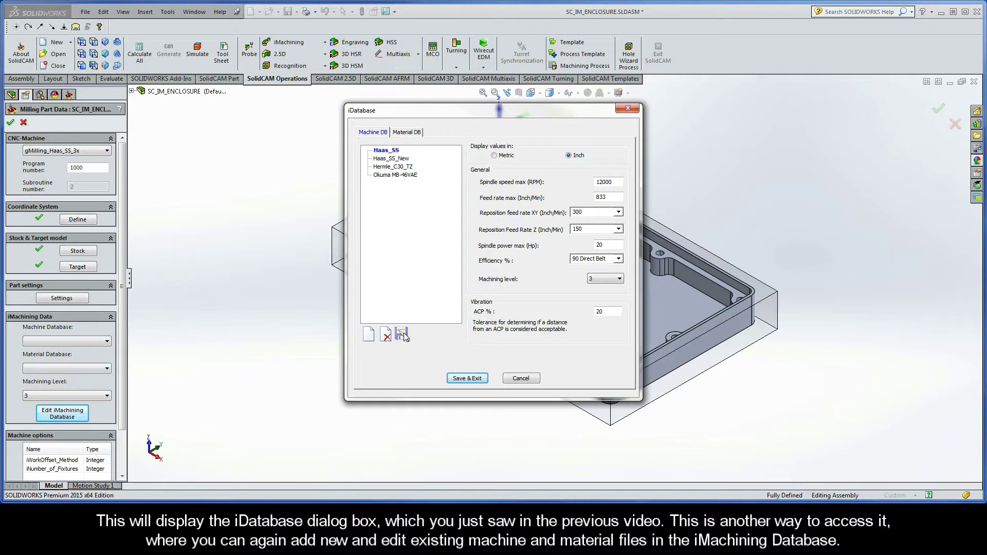
pyautogui.click(408, 136)
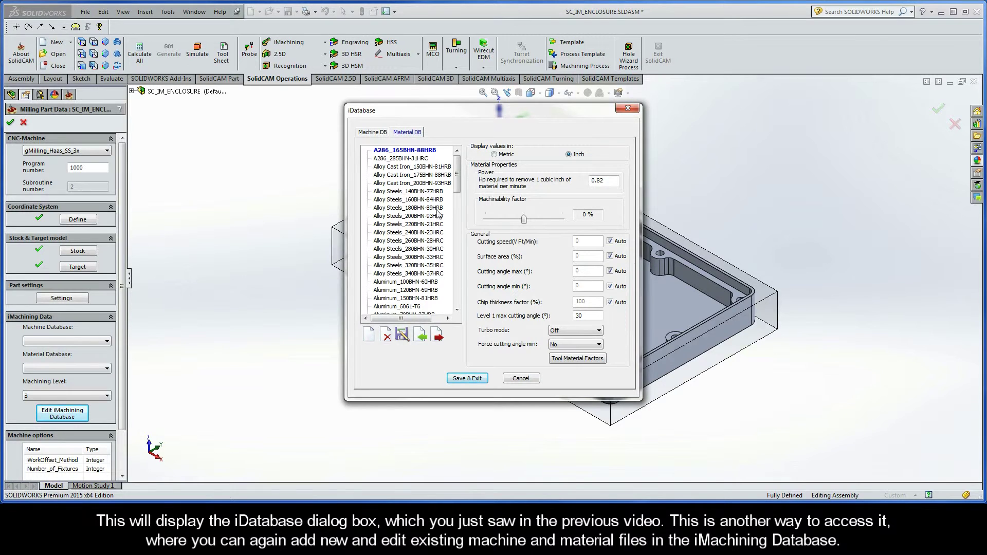
pyautogui.click(521, 378)
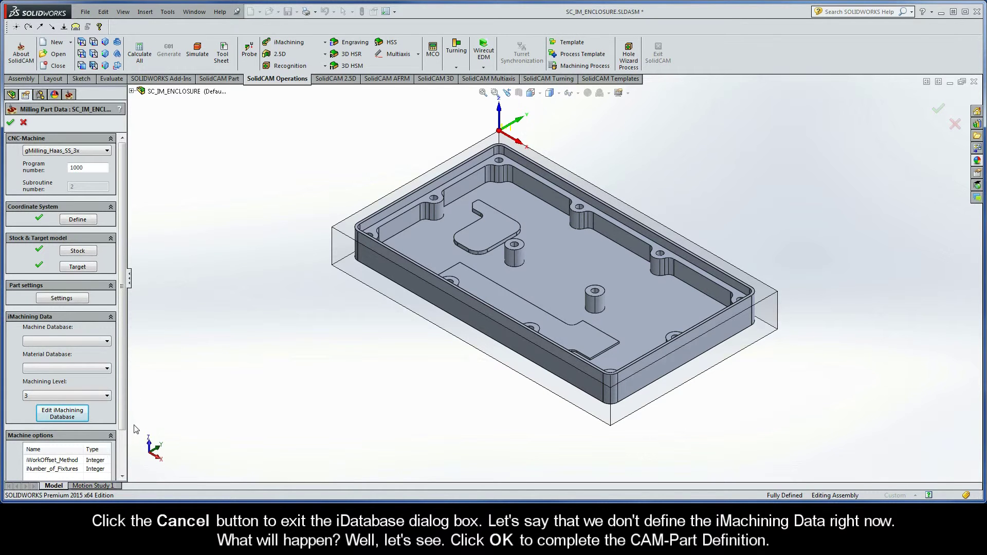
# - Complete the CAM-Part definition without iMachining data and add a 2D iMachining operation
pyautogui.click(10, 124)
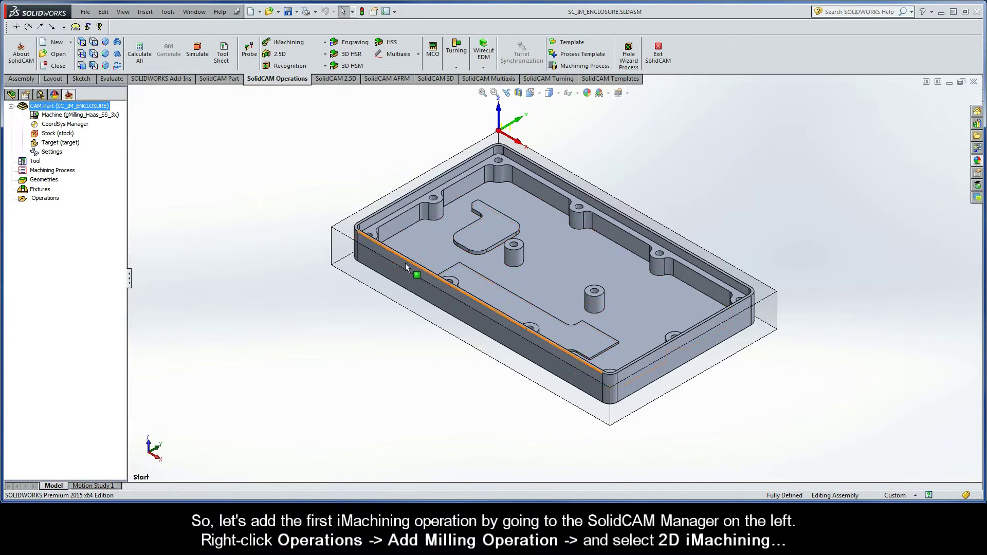
pyautogui.rightClick(52, 199)
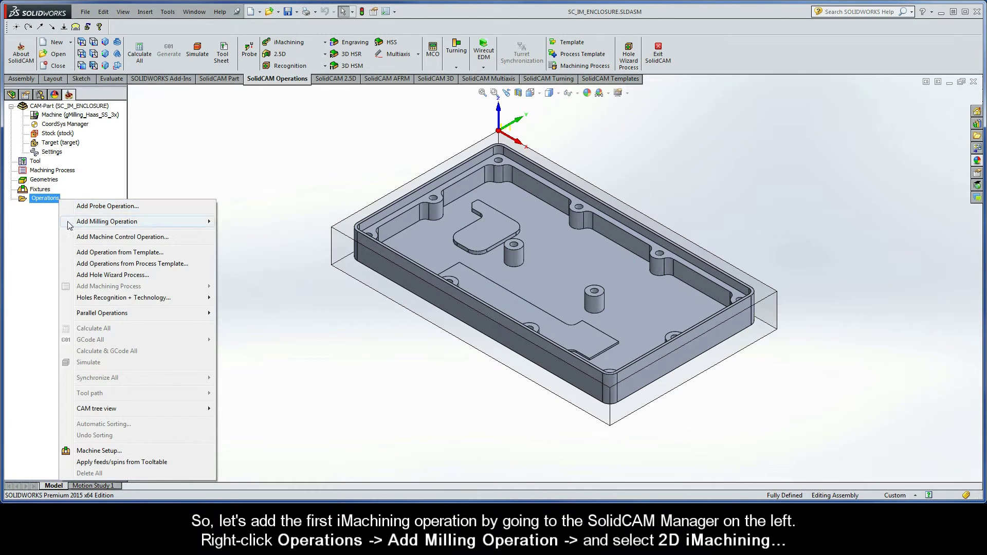
pyautogui.moveTo(135, 226)
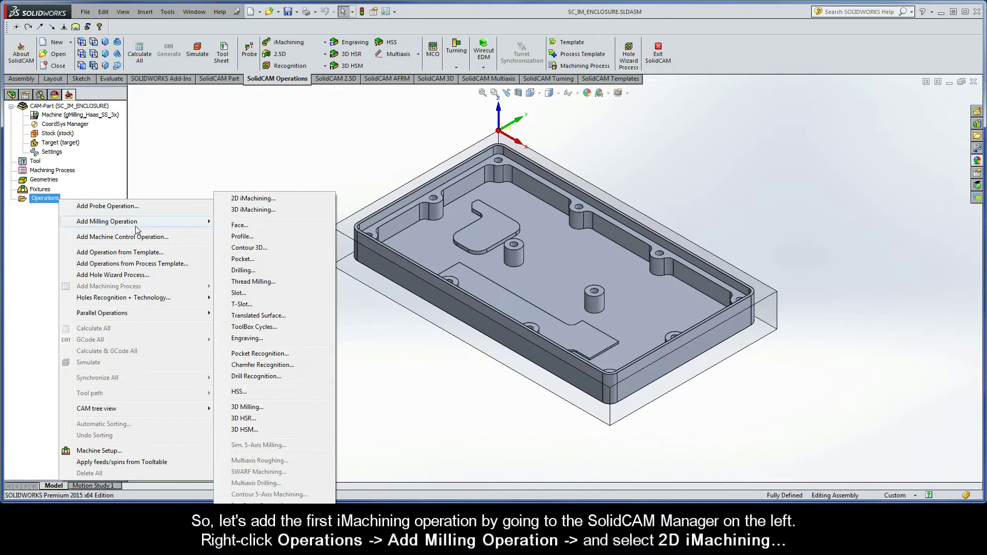
pyautogui.click(253, 198)
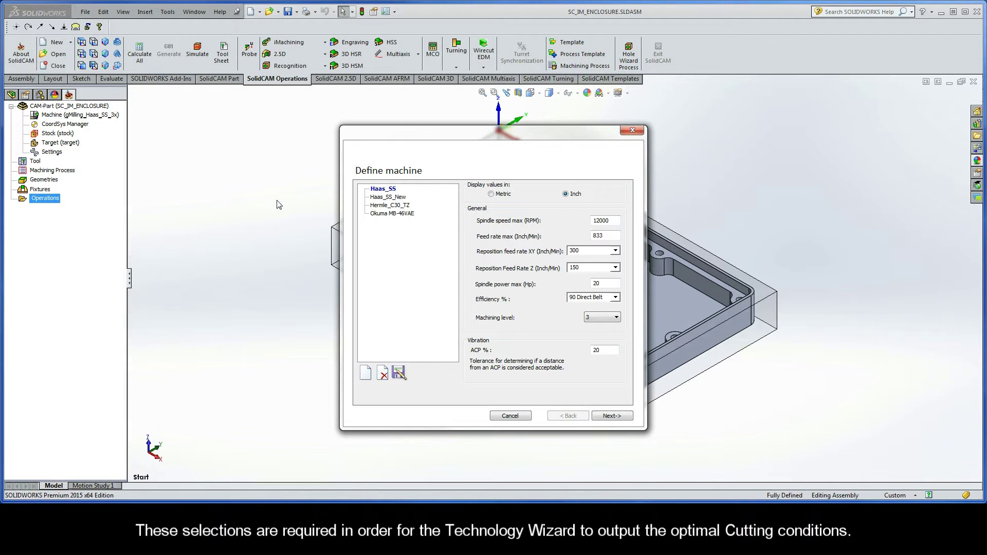
# - Assign the machine Haas_SS_New and the material Aluminum_6061-T6 to the iMachining data
pyautogui.click(394, 199)
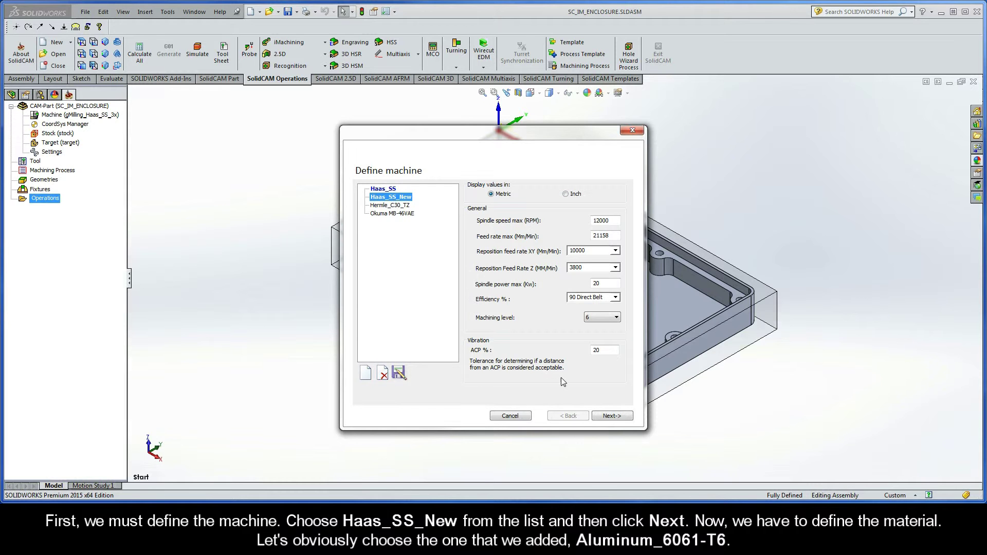
pyautogui.click(612, 416)
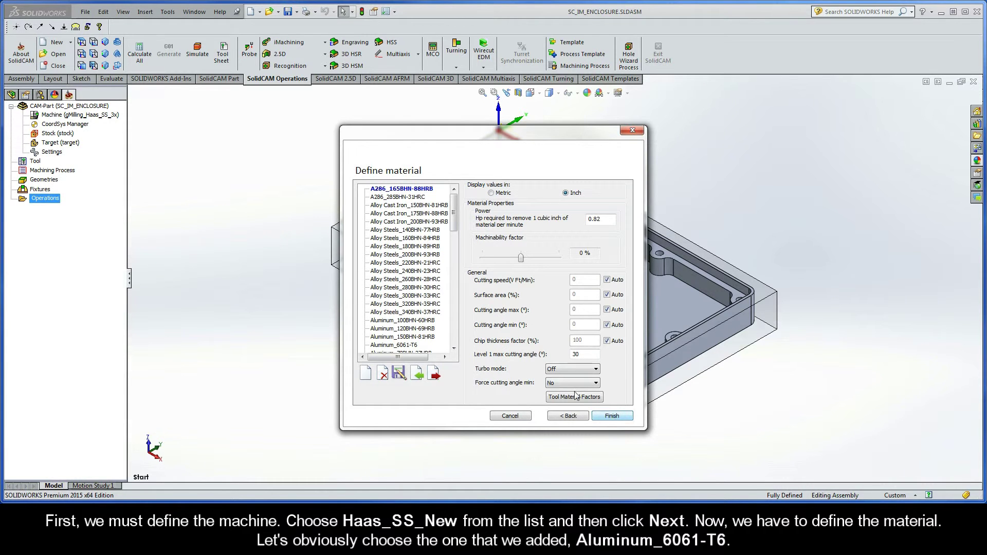
pyautogui.moveTo(457, 216); pyautogui.dragTo(457, 244)
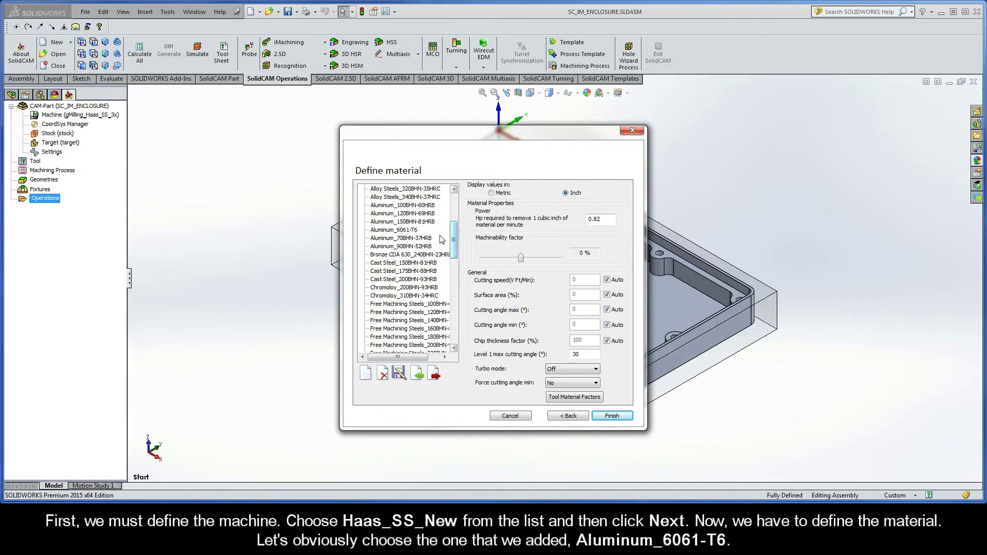
pyautogui.click(411, 232)
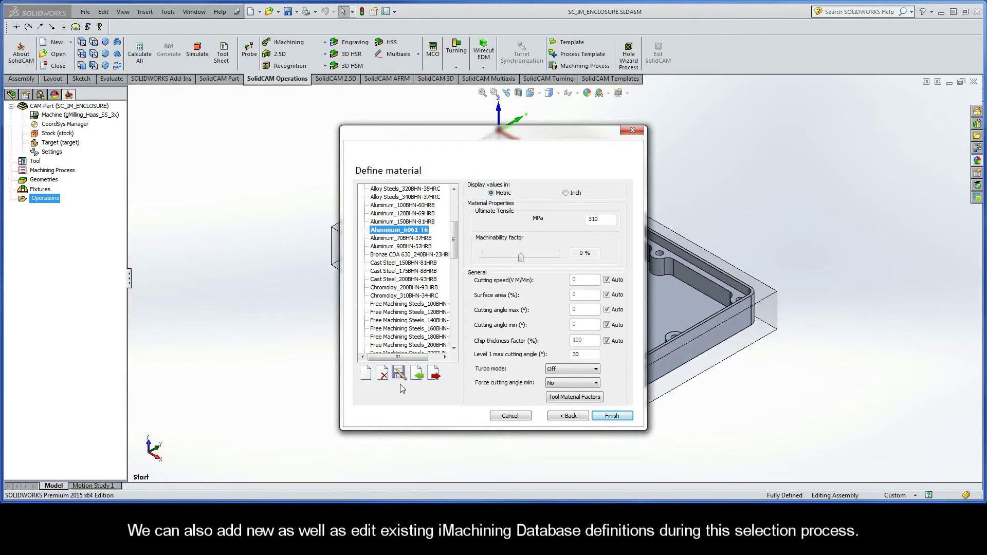
pyautogui.click(612, 416)
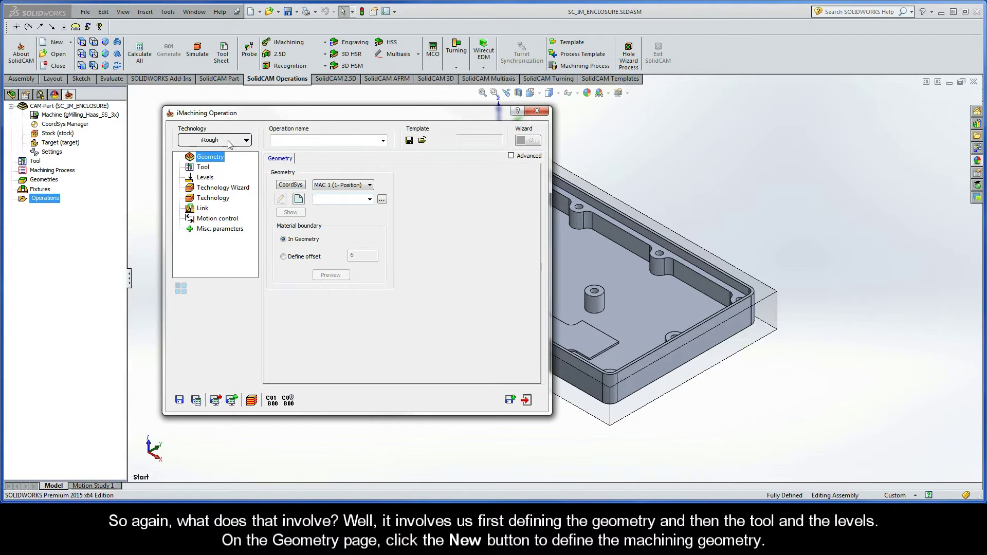
pyautogui.click(204, 169)
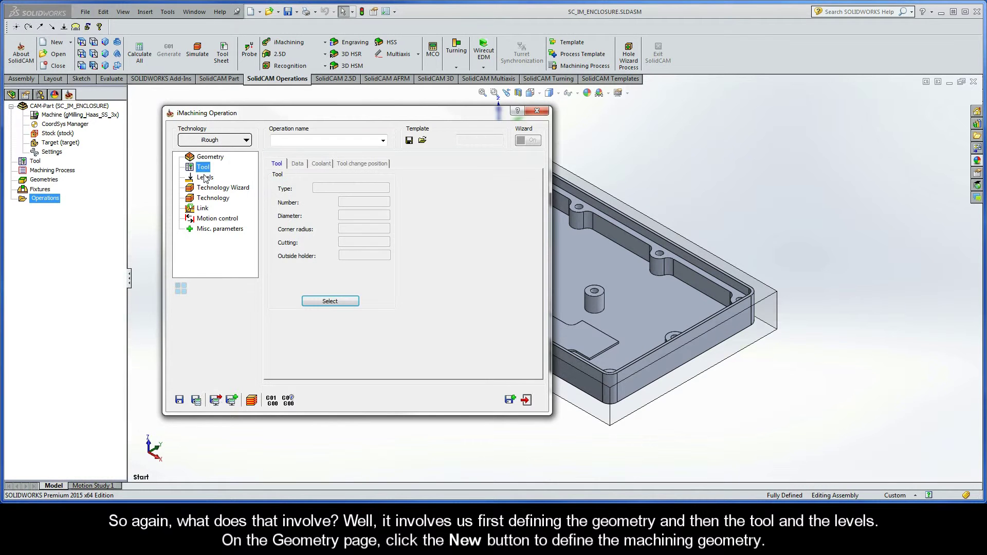
pyautogui.click(205, 178)
pyautogui.click(211, 158)
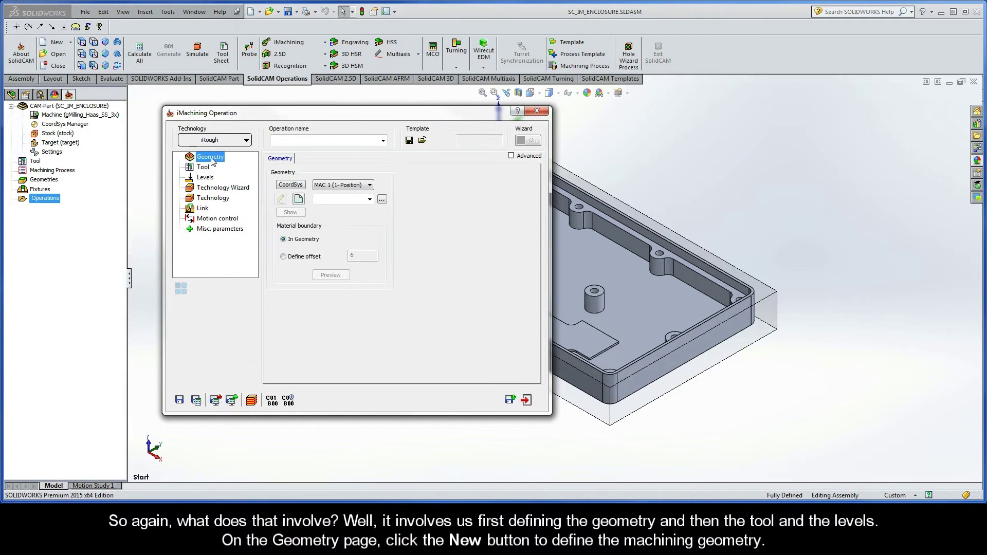
# - Start a new machining geometry and define its outer chain from the stock model's lower contour, closed with Auto-constant Z
pyautogui.click(299, 200)
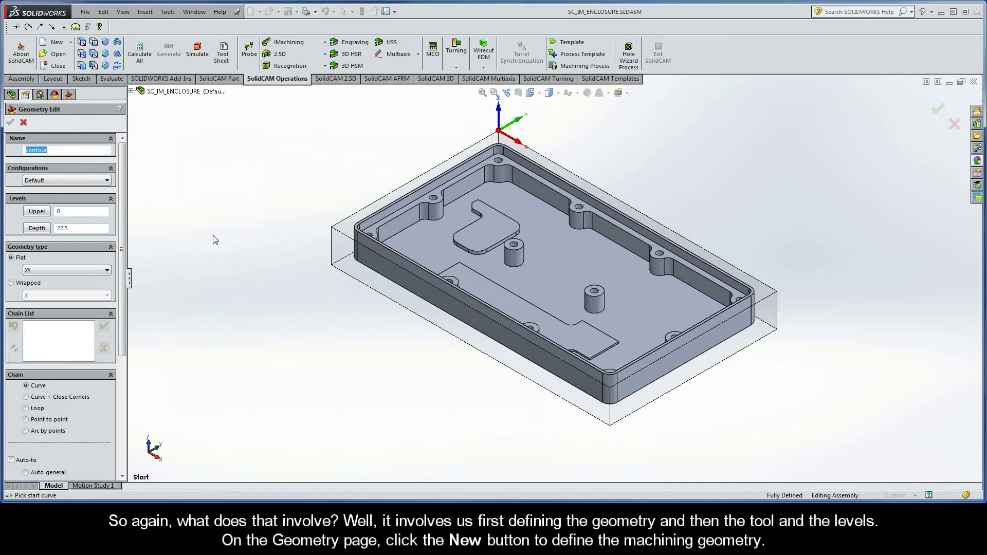
pyautogui.moveTo(123, 246); pyautogui.dragTo(117, 312)
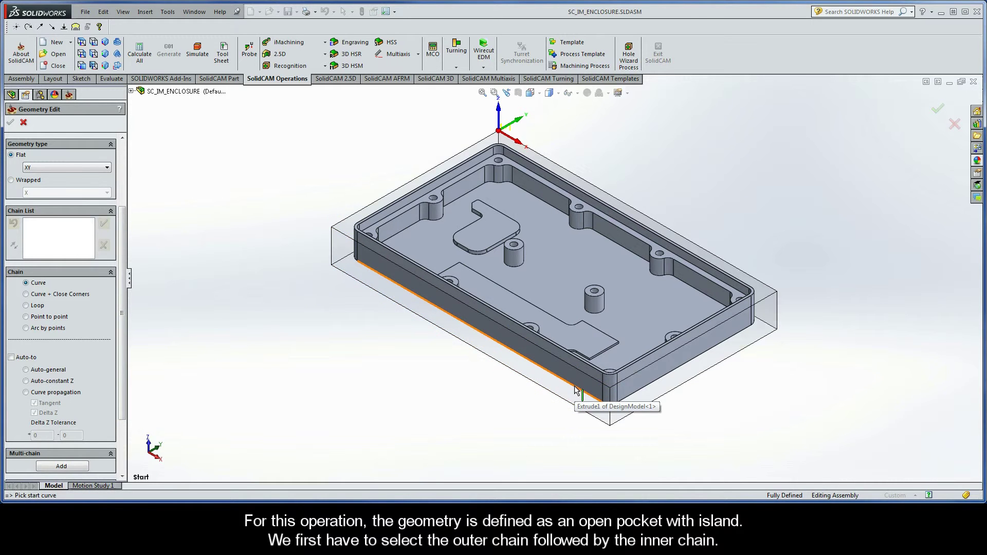
pyautogui.click(574, 408)
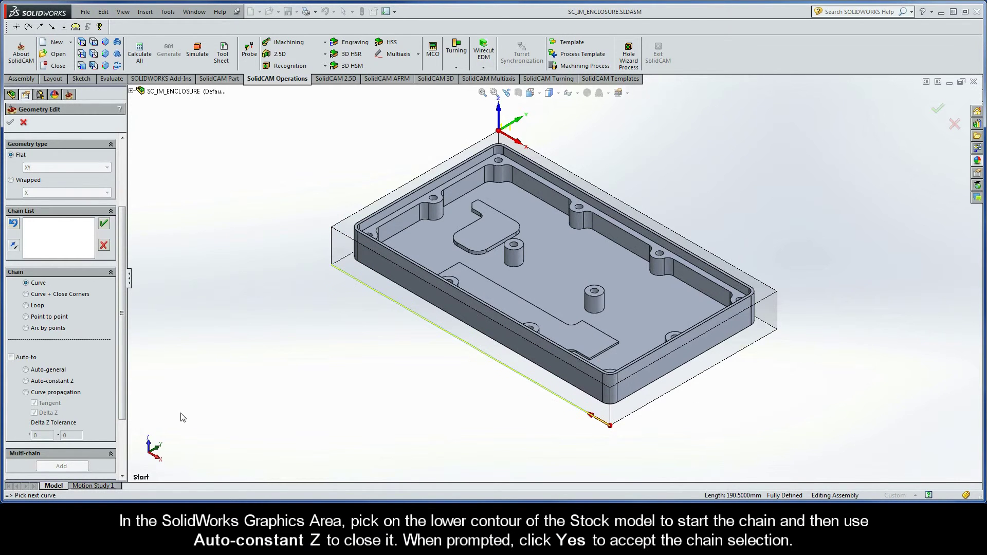
pyautogui.click(26, 381)
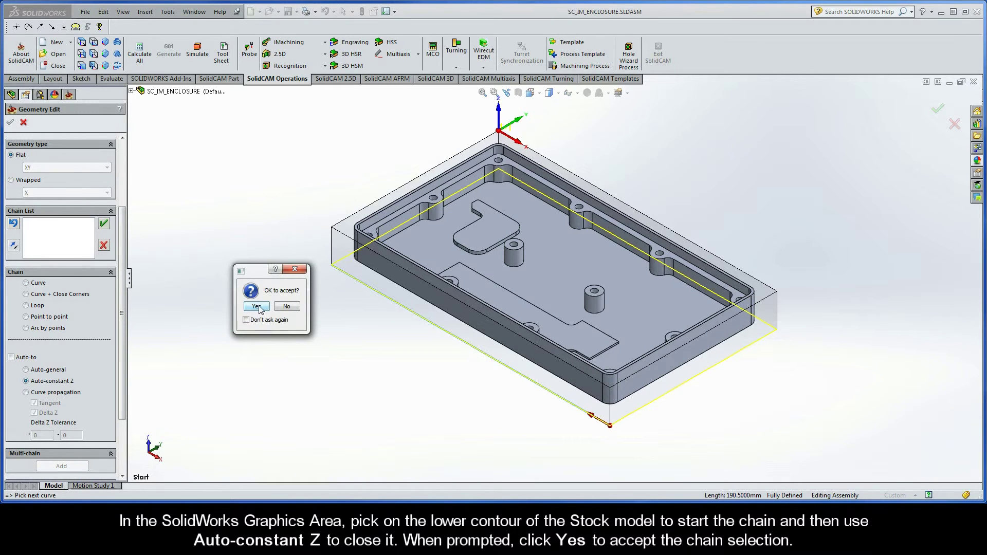
pyautogui.click(259, 306)
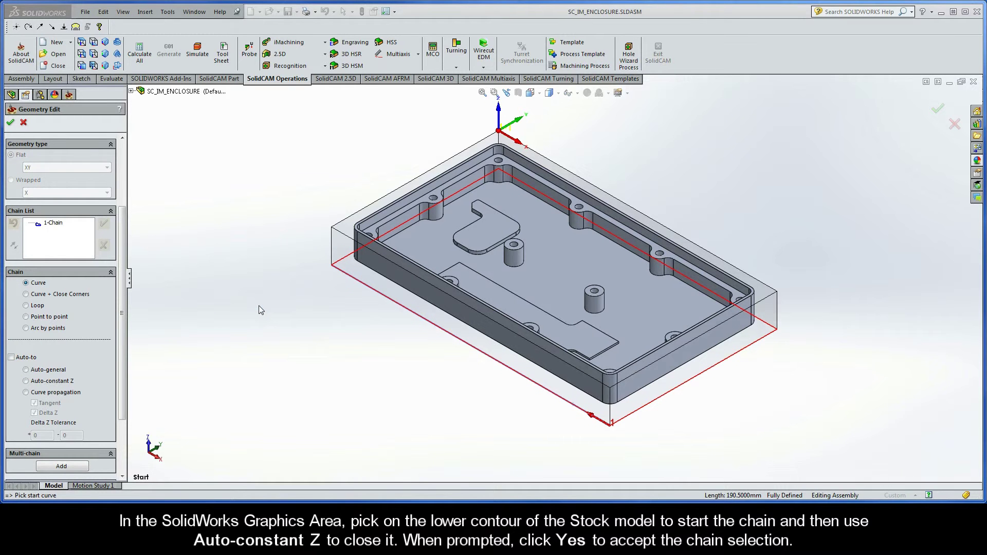
# - Add the inner chain along the target model's lower contour, closed with Auto-constant Z
pyautogui.click(572, 391)
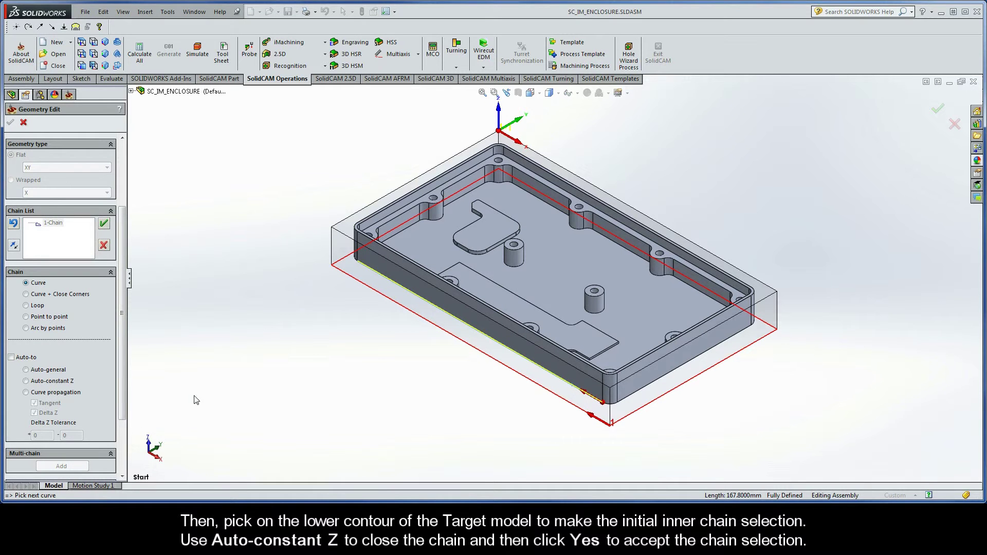
pyautogui.click(26, 381)
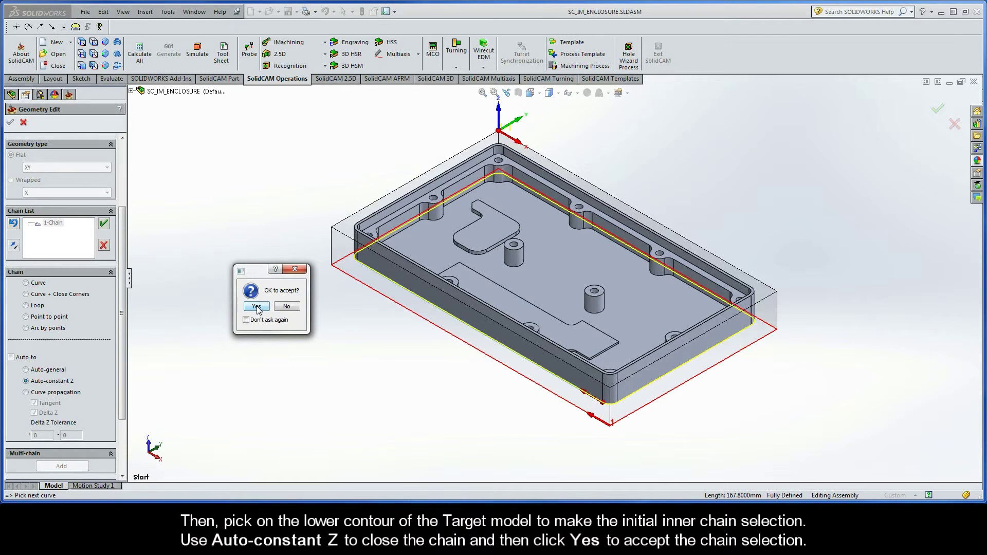
pyautogui.click(256, 307)
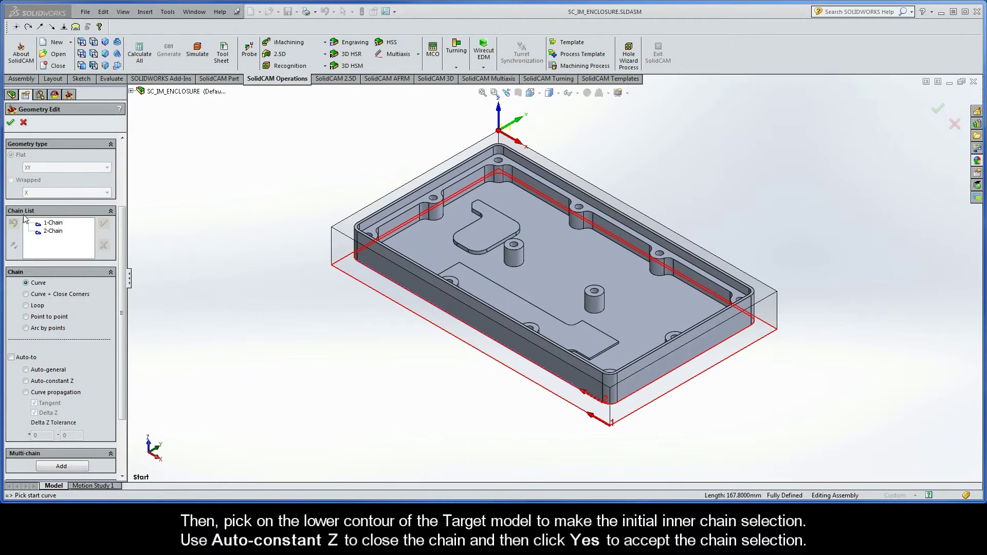
# - Mark the outer stock chain as open and confirm the geometry definition
pyautogui.rightClick(46, 225)
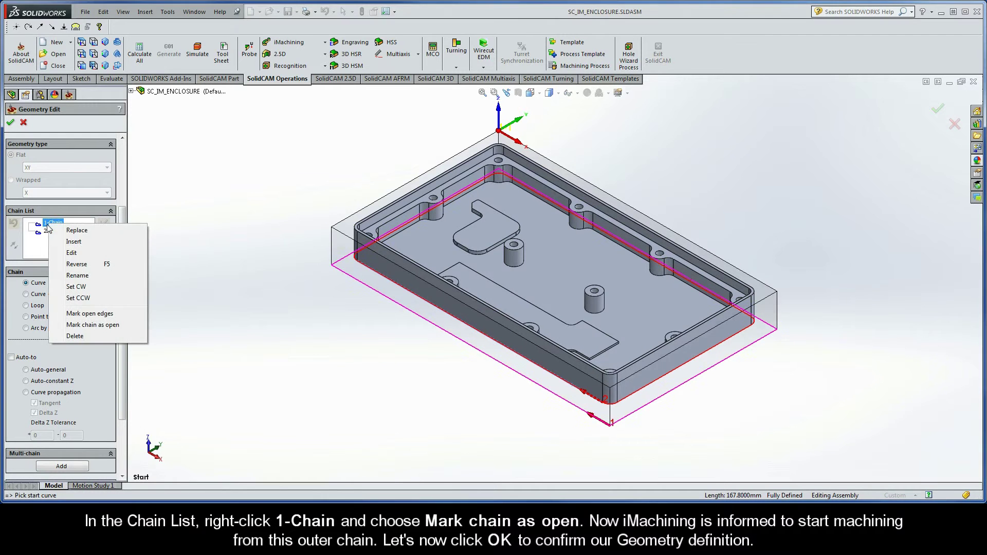
pyautogui.click(119, 329)
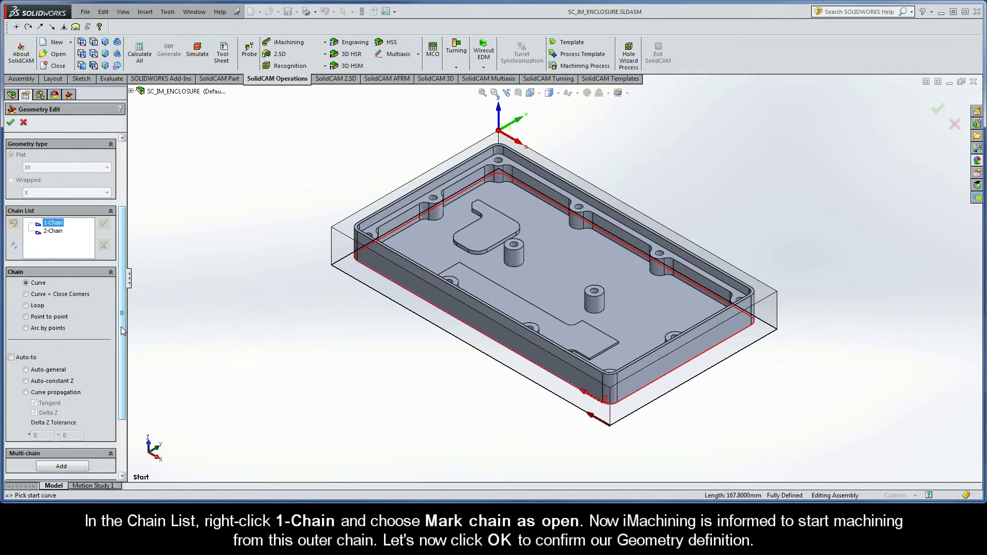
pyautogui.click(11, 124)
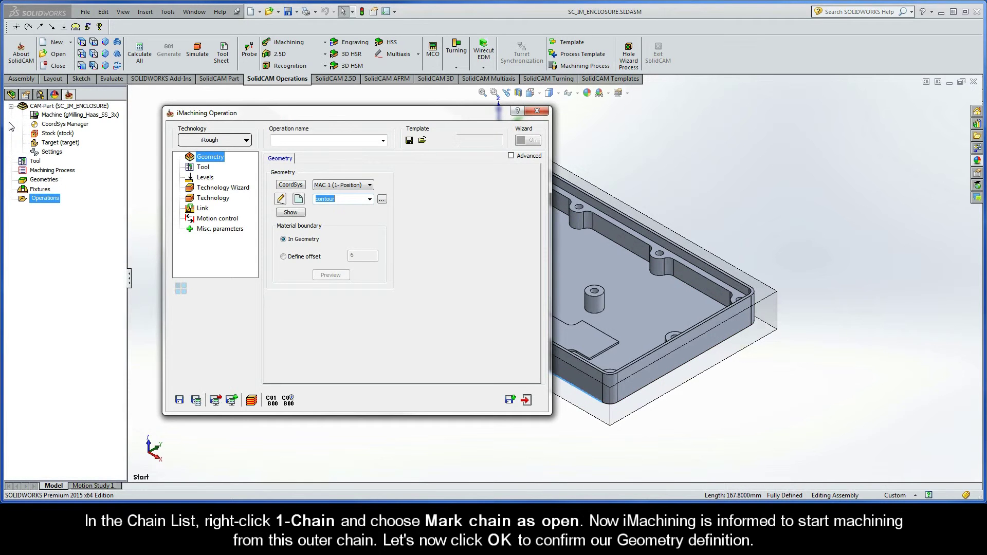
# - Add a new END MILL to the part tool table for this operation
pyautogui.click(204, 168)
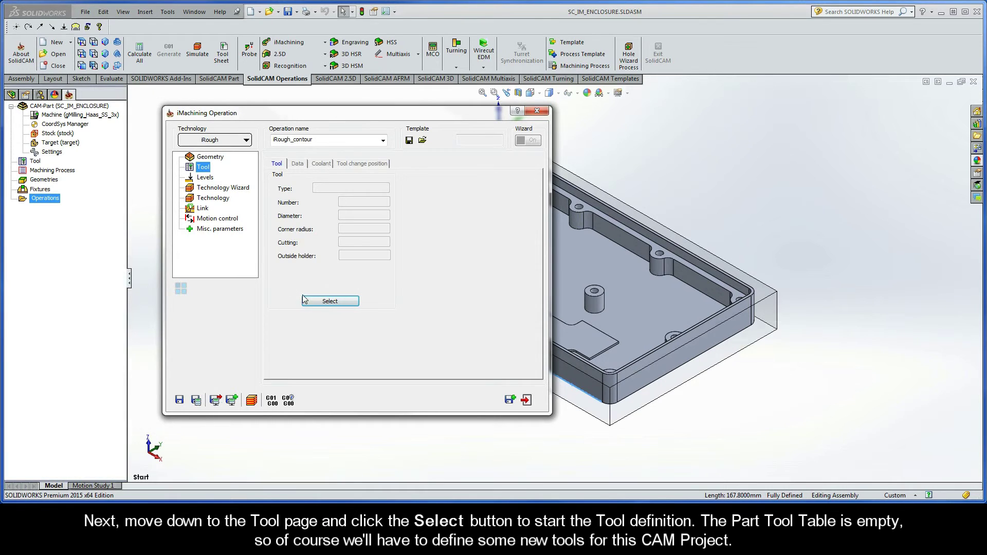
pyautogui.click(331, 303)
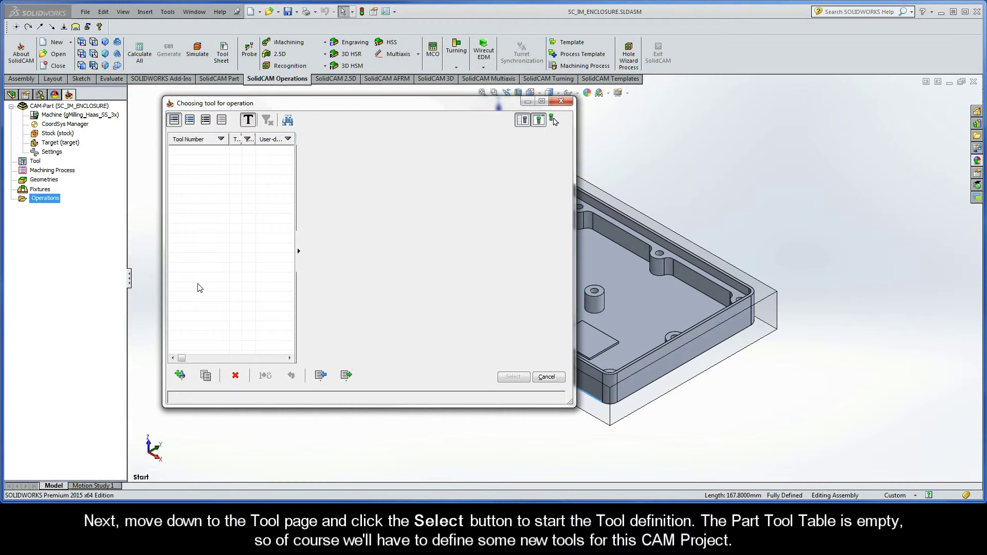
pyautogui.click(180, 376)
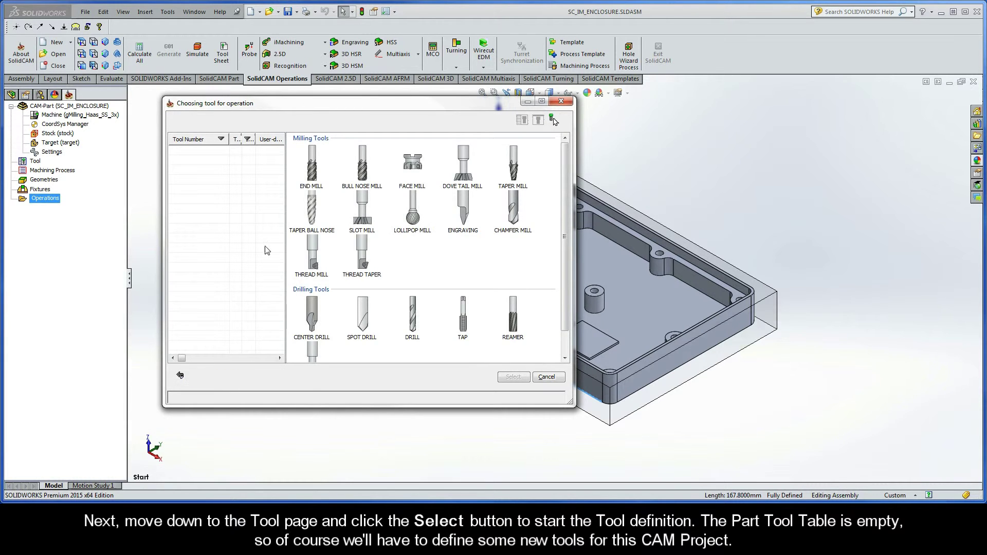
pyautogui.doubleClick(312, 165)
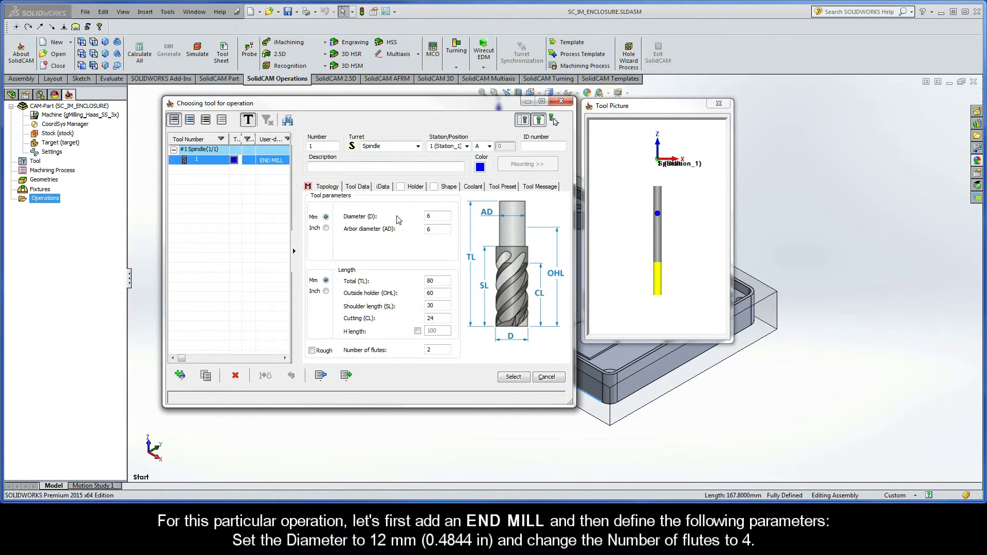
# - Set the end mill's diameter to 12 mm and its number of flutes to 4, and choose it for the operation
pyautogui.click(434, 216)
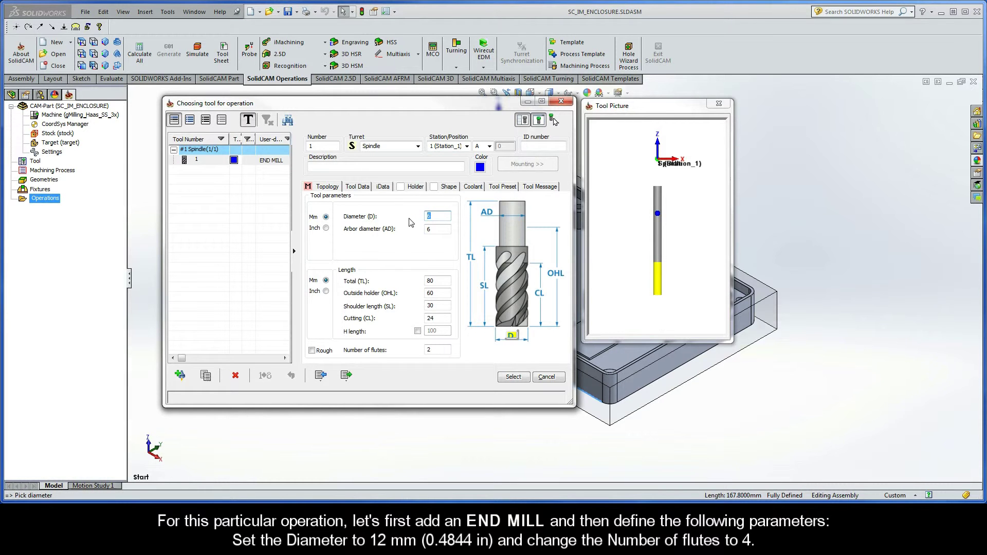
pyautogui.write('12')
pyautogui.press('Tab')
pyautogui.click(436, 349)
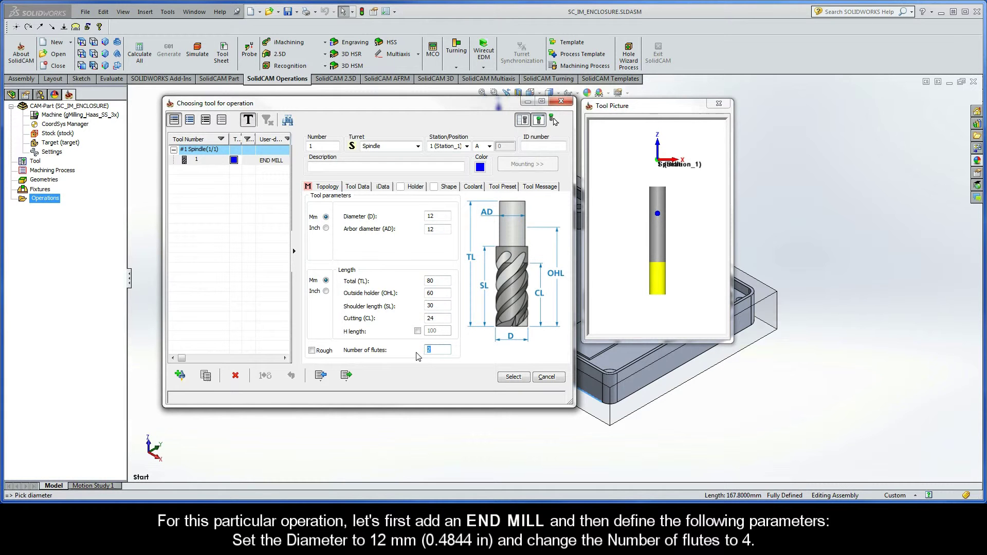
pyautogui.write('4')
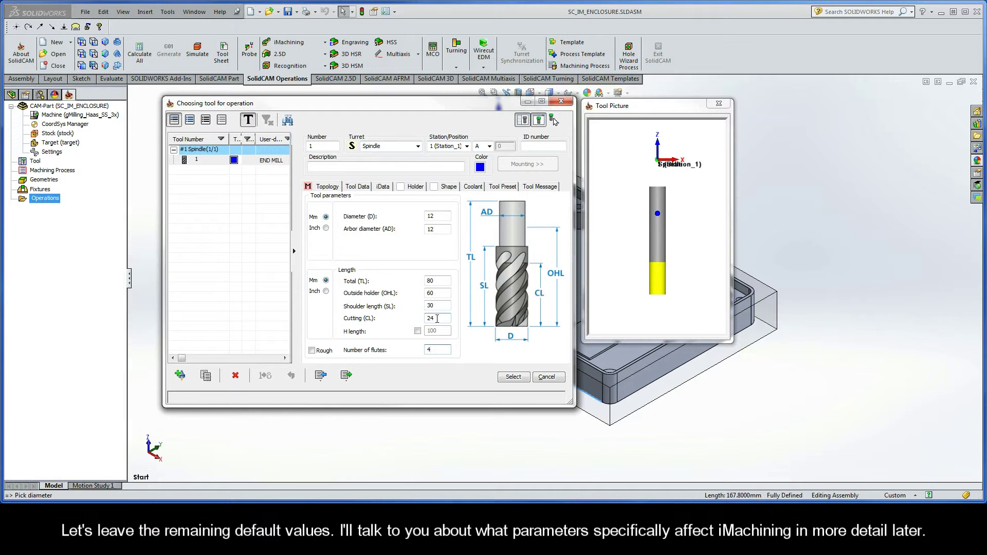
pyautogui.click(514, 380)
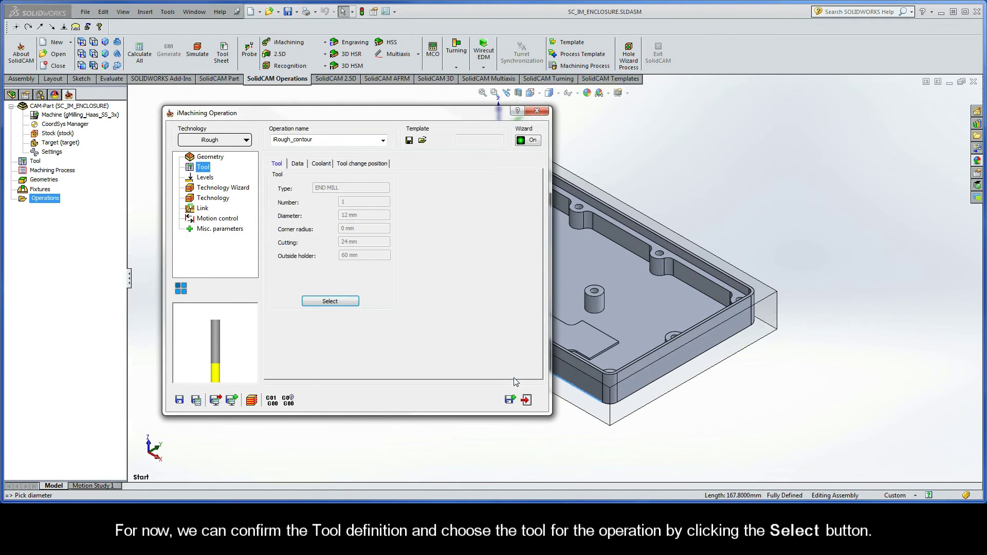
# - Define the upper milling level by picking the top face of the stock model
pyautogui.click(205, 178)
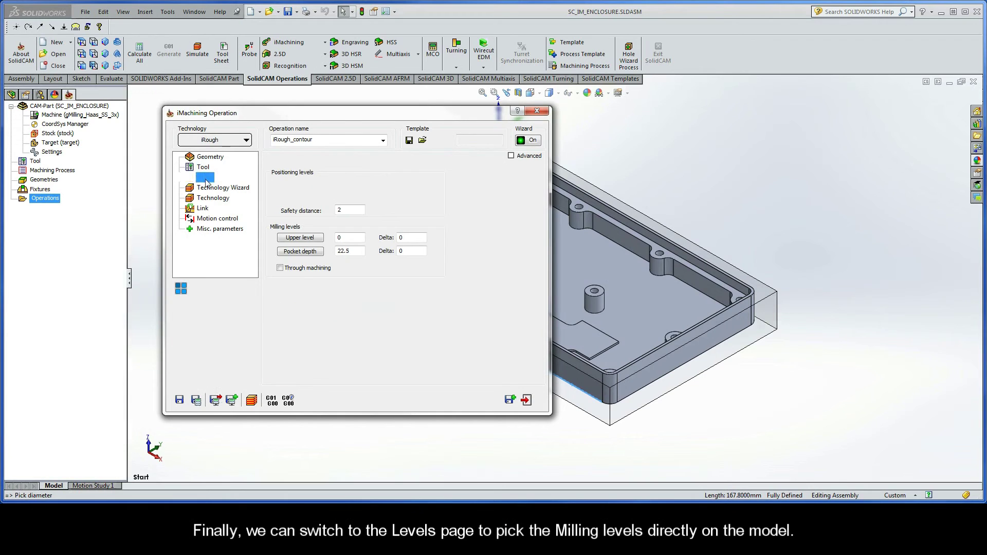
pyautogui.click(300, 238)
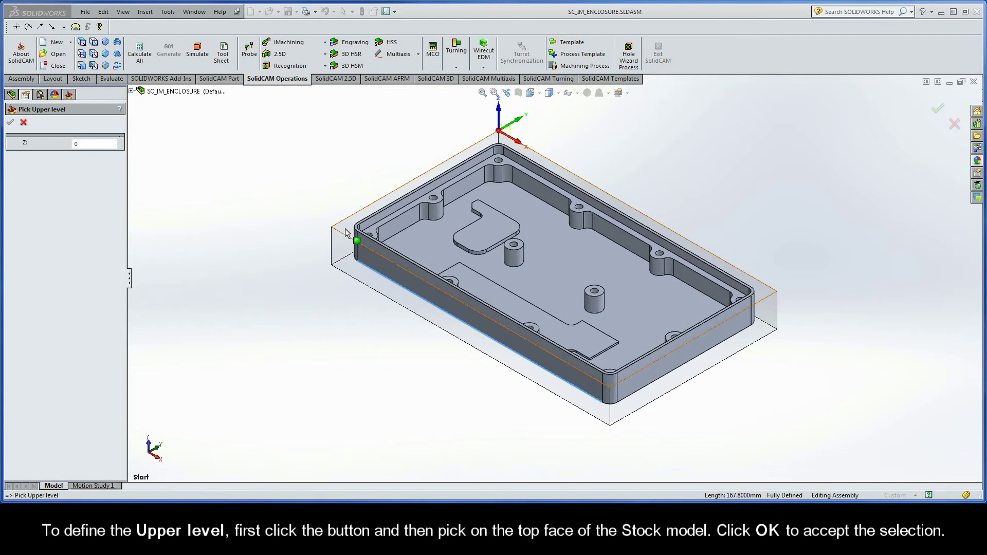
pyautogui.click(347, 229)
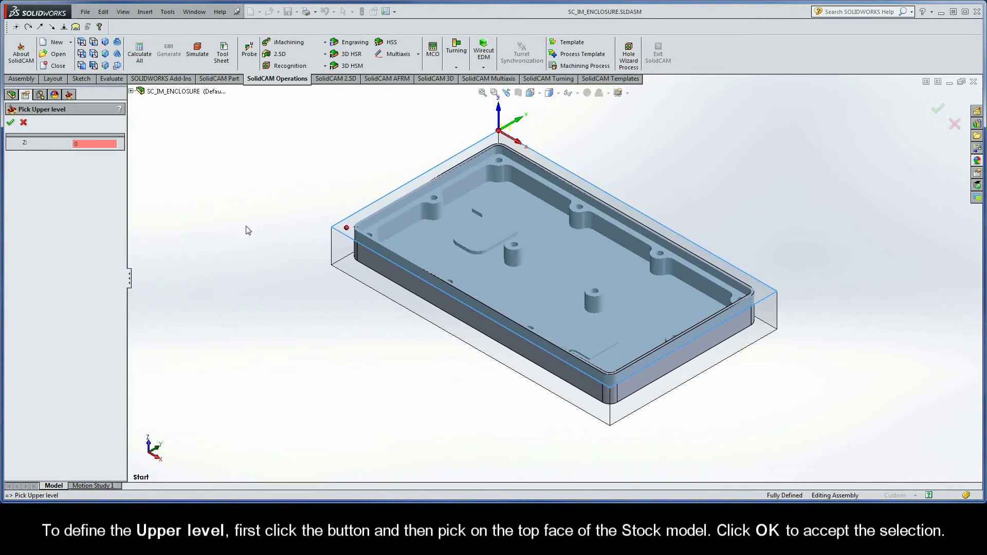
pyautogui.click(11, 122)
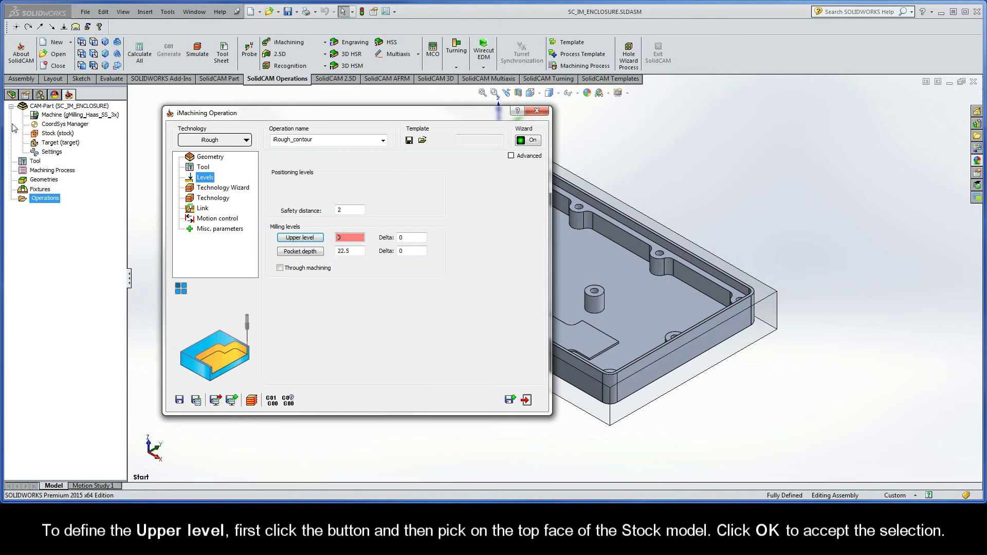
# - Define the pocket depth from the target model's bottom edge and set its delta to -0.76 mm
pyautogui.click(300, 252)
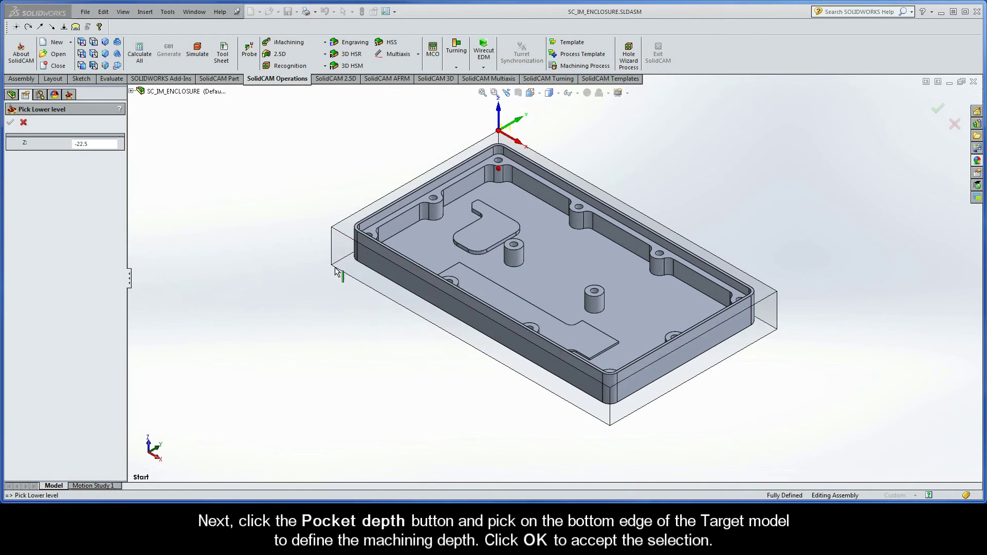
pyautogui.click(356, 262)
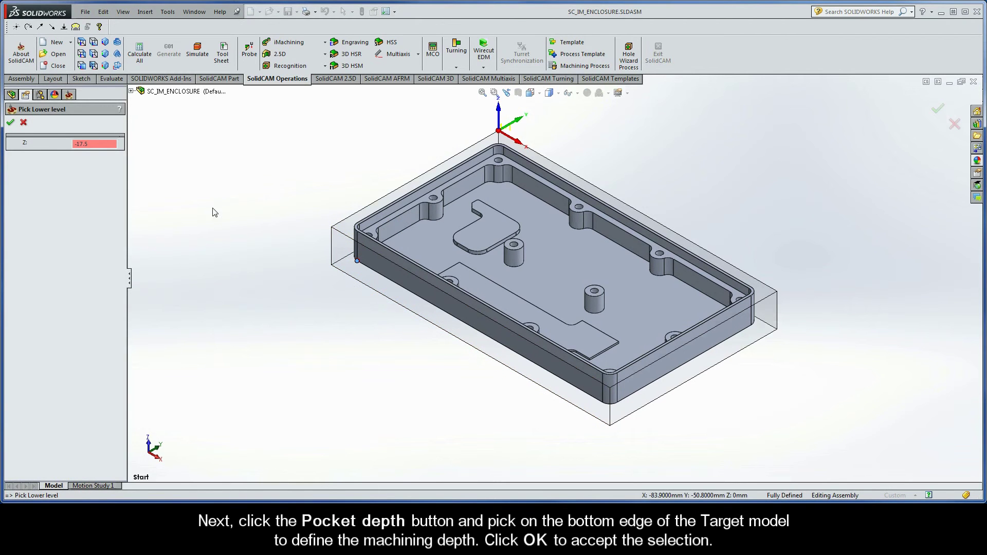
pyautogui.click(10, 123)
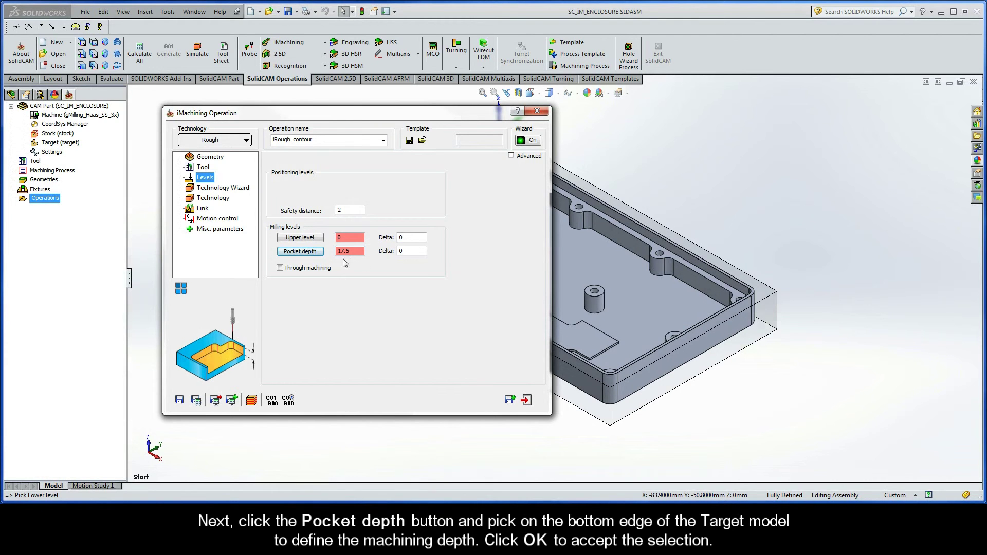
pyautogui.click(410, 251)
pyautogui.doubleClick(410, 251)
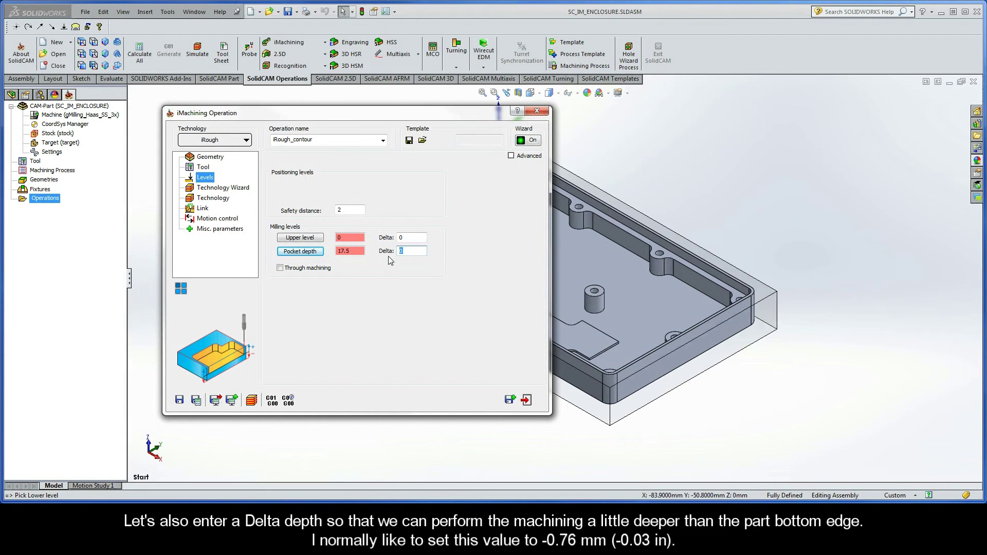
pyautogui.write('-0.76')
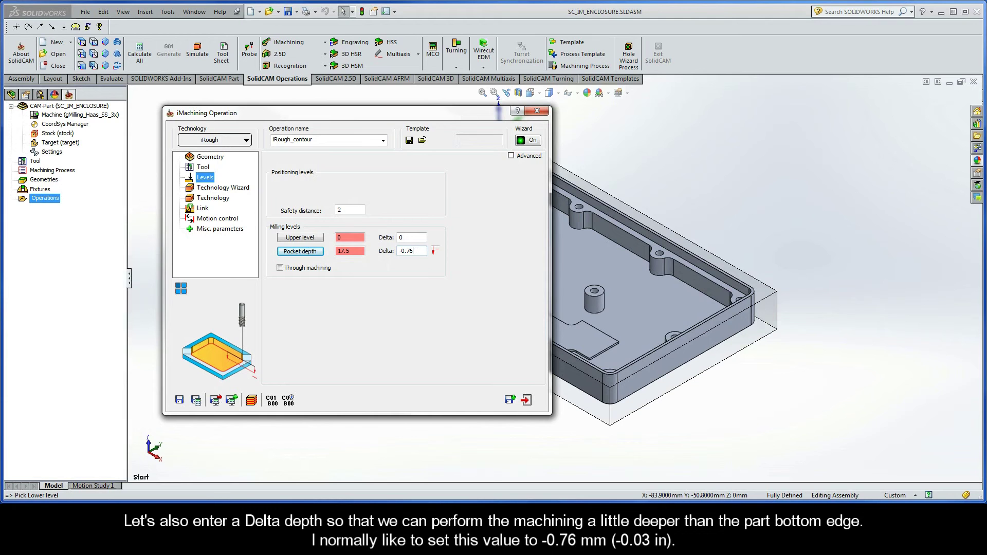
# - Check the Technology Wizard's cutting conditions, then save and calculate the iRough operation
pyautogui.click(216, 188)
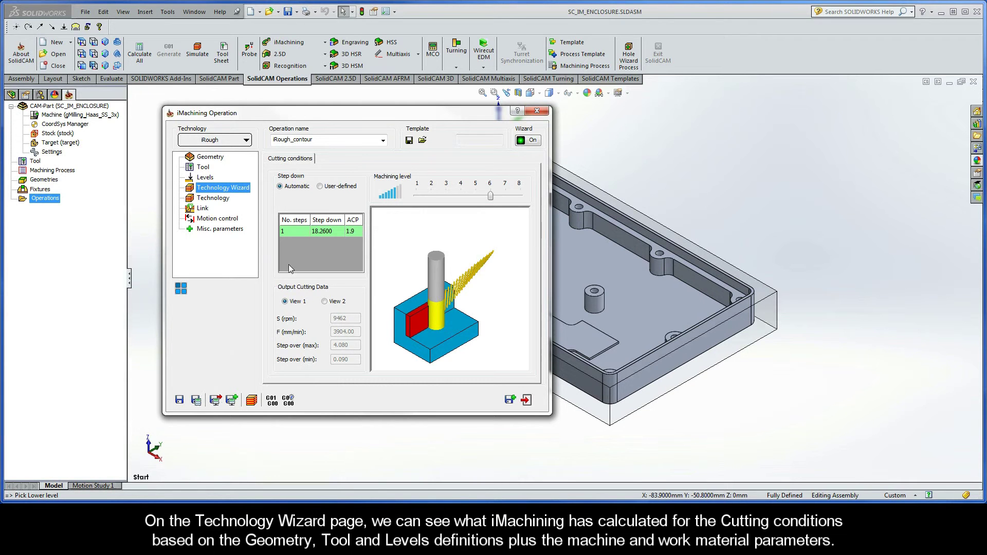
pyautogui.click(197, 404)
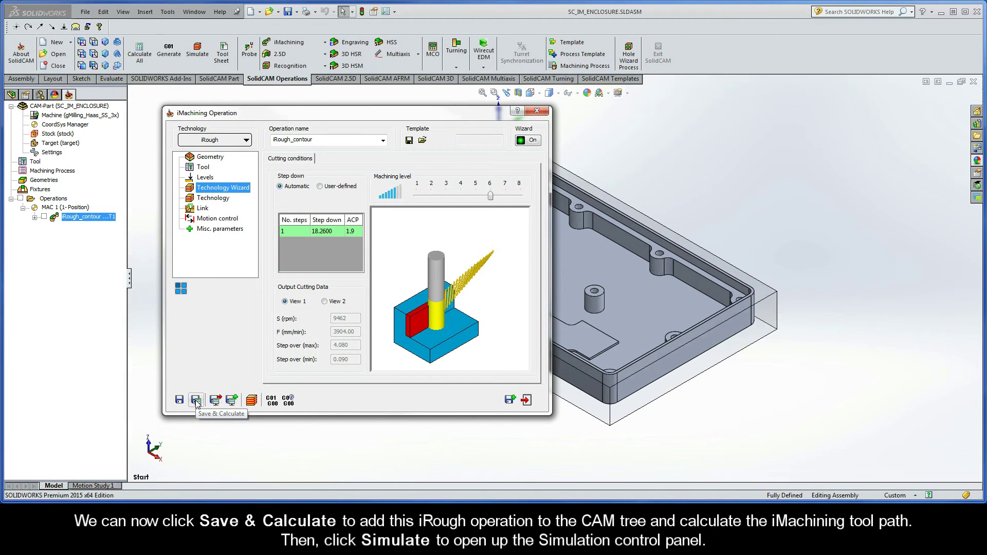
# - Open the simulation of the iRough operation and disable Solid Verification in Host CAD mode
pyautogui.click(251, 399)
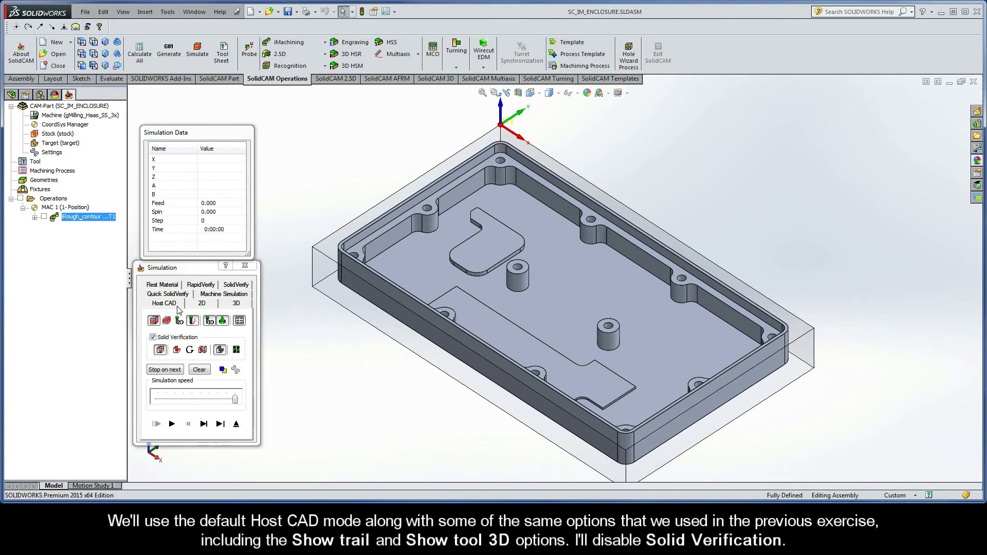
pyautogui.click(209, 321)
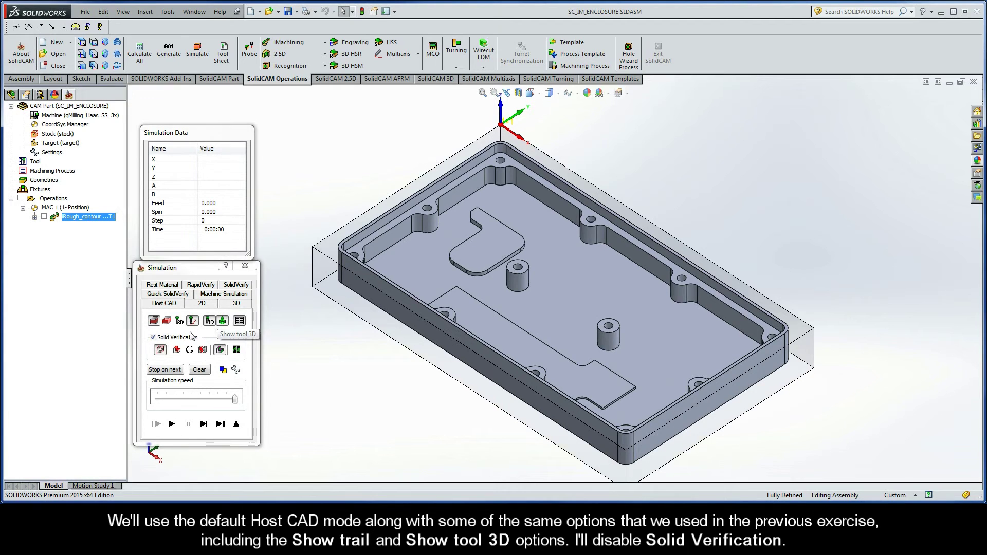
pyautogui.click(153, 338)
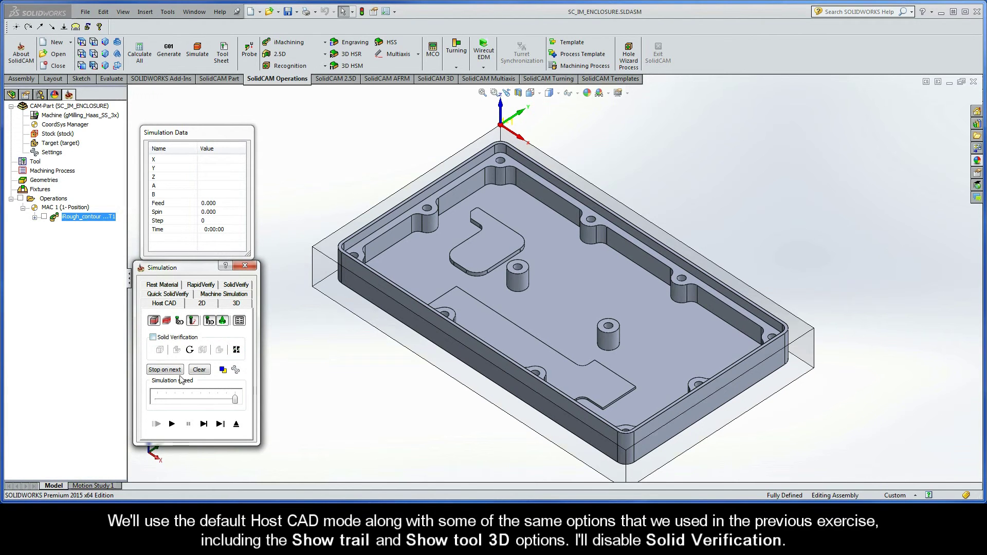
# - Play the iRough operation's tool path simulation at a reduced speed, then exit the simulation
pyautogui.moveTo(235, 400); pyautogui.dragTo(212, 401)
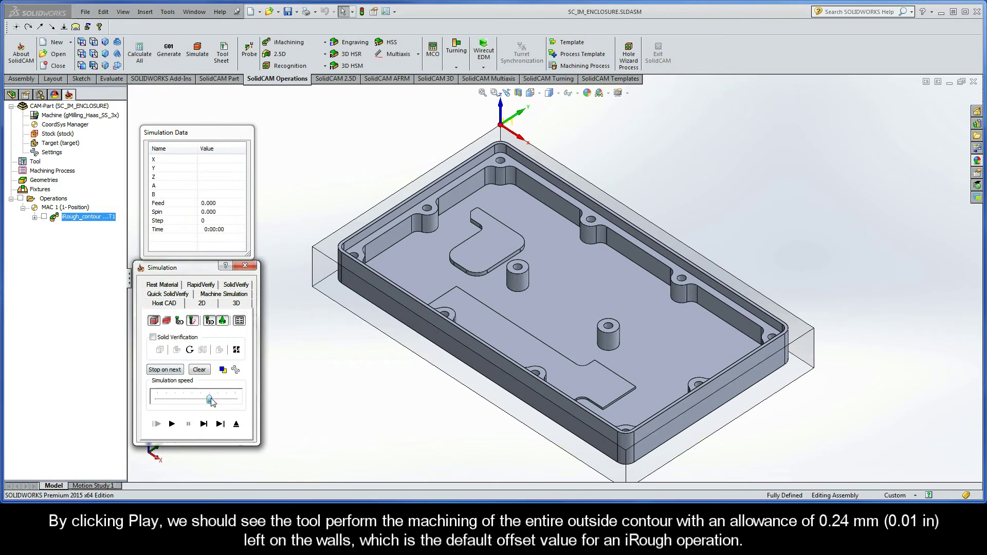
pyautogui.click(172, 424)
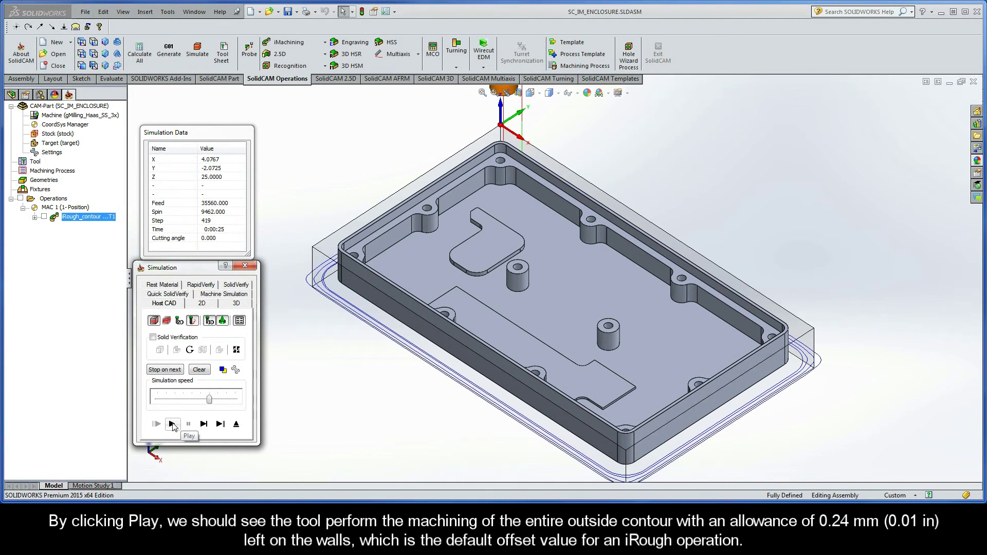
pyautogui.click(279, 425)
pyautogui.hotkey('ctrl', 'Up')
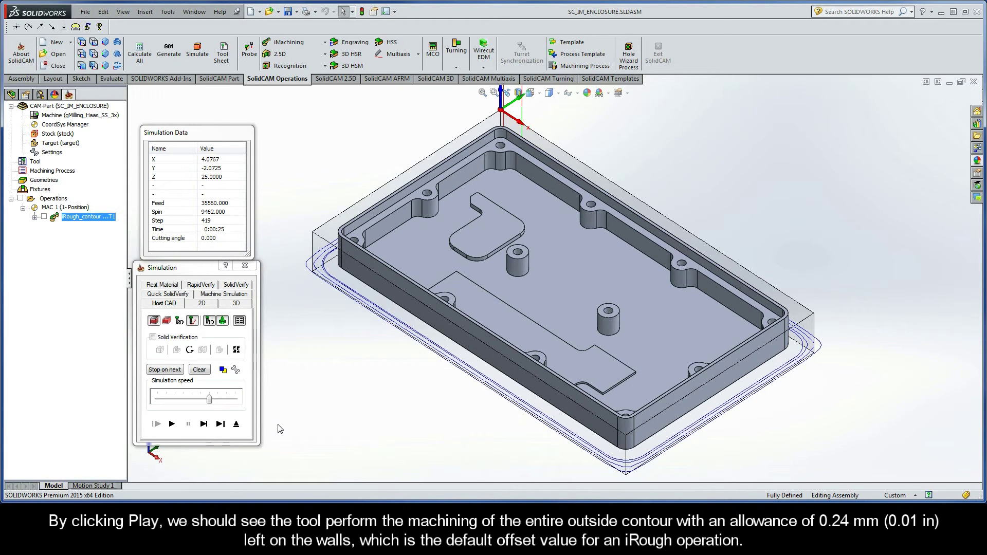
pyautogui.click(236, 424)
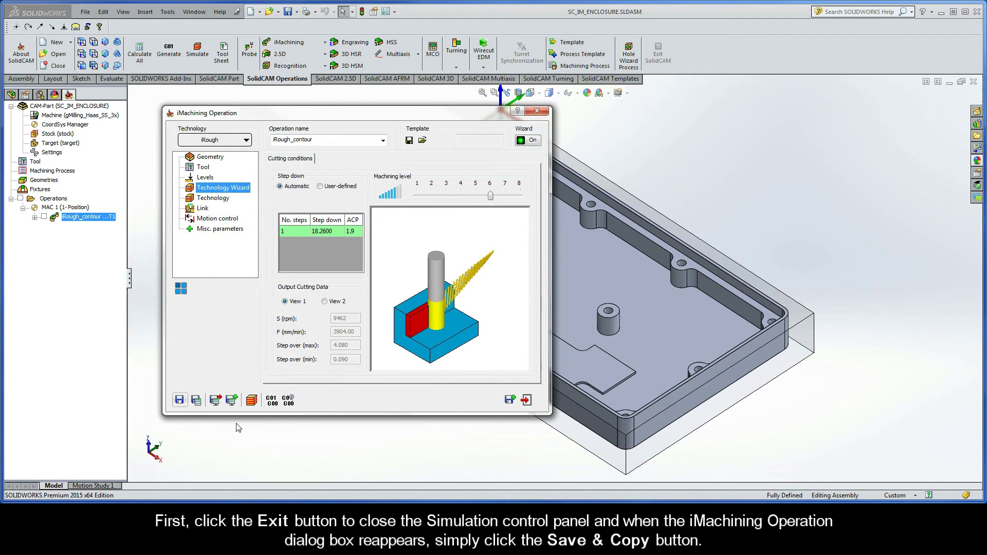
# - Save and copy the iRough contour operation, then check the copy's tool and levels definitions
pyautogui.click(510, 400)
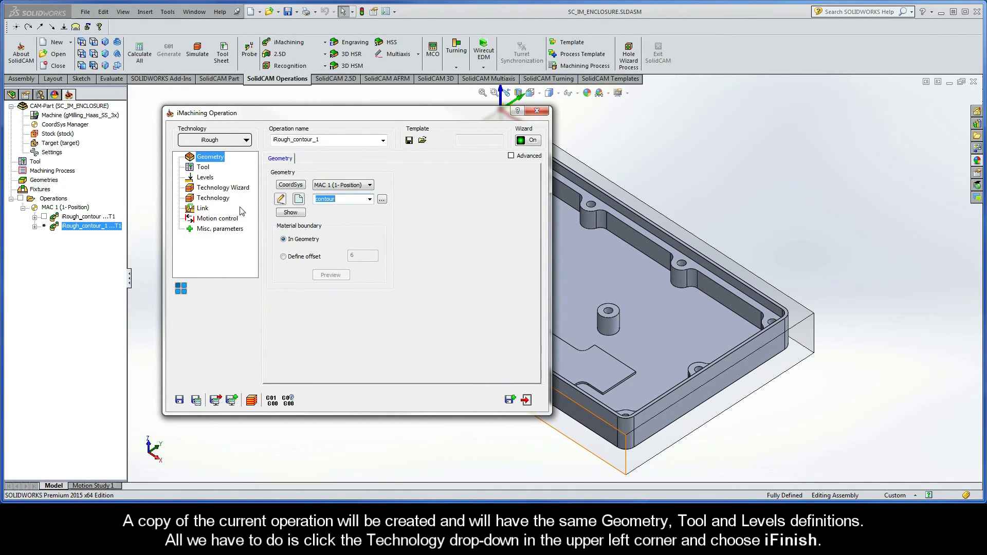
pyautogui.click(204, 169)
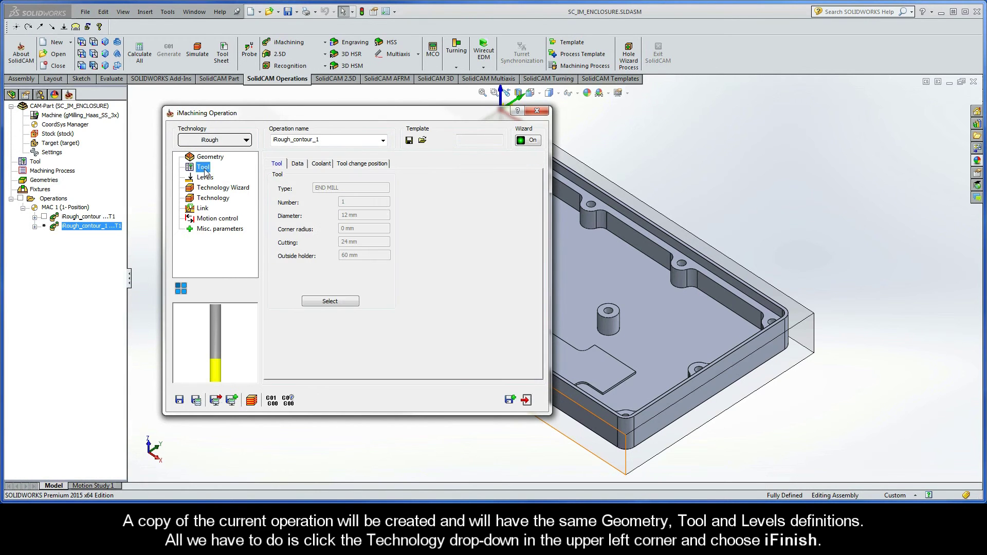
pyautogui.click(204, 180)
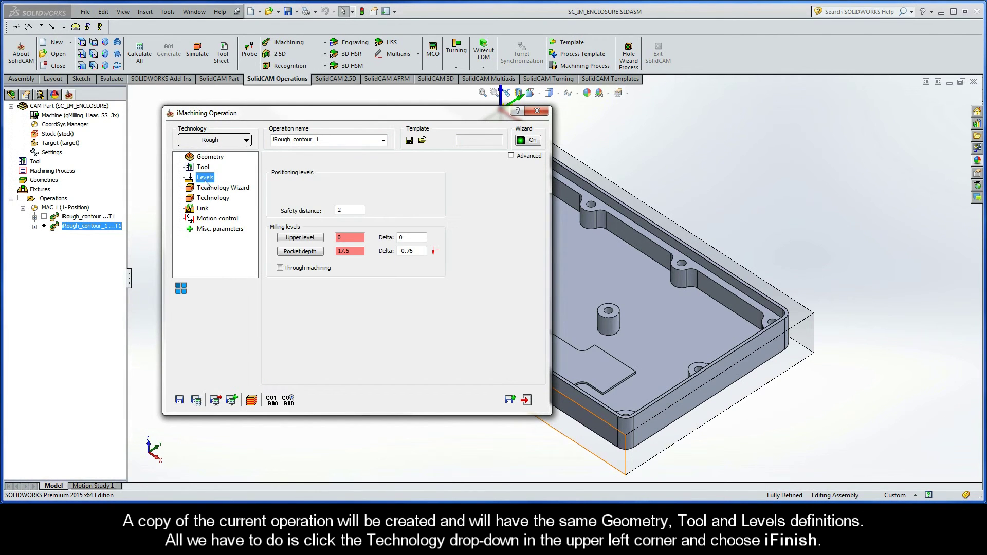
# - Change the copied operation's technology to iFinish, then save and calculate it
pyautogui.click(227, 143)
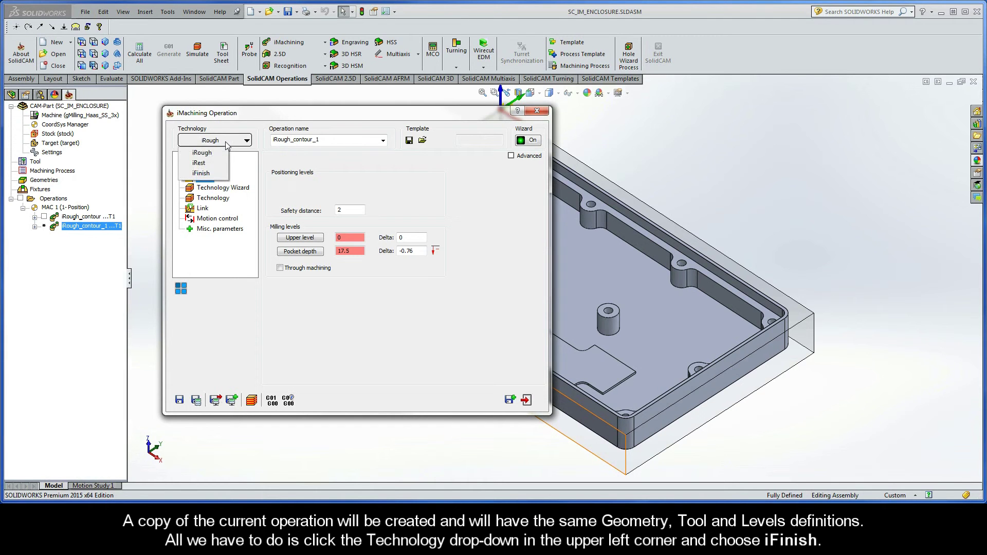
pyautogui.click(214, 174)
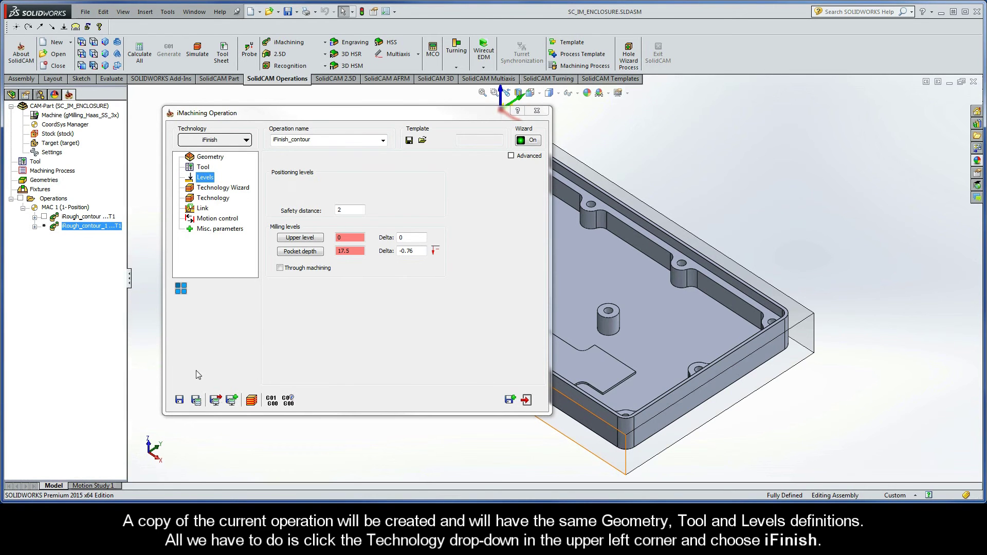
pyautogui.click(196, 401)
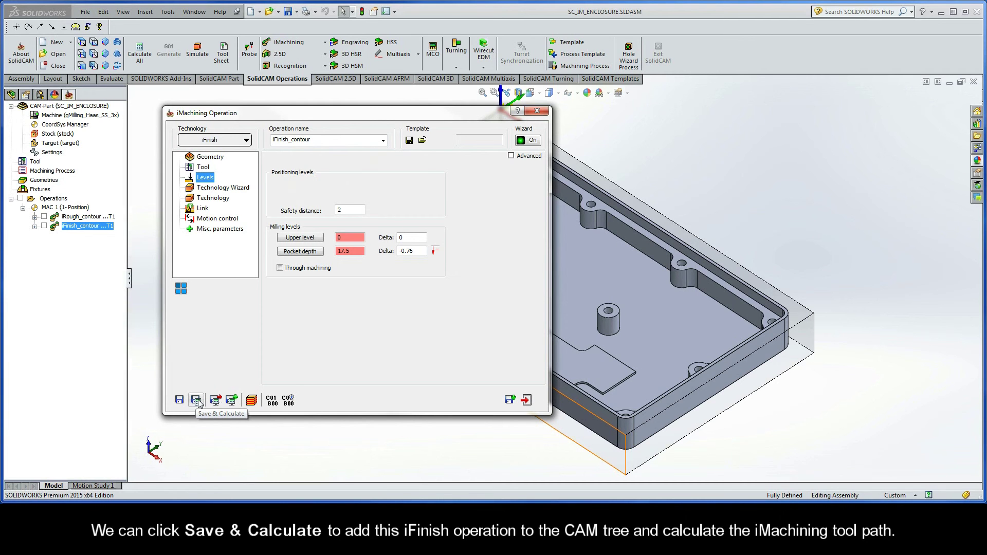
# - Simulate the iFinish operation at a slower speed, then exit the simulation and close the operation
pyautogui.click(251, 400)
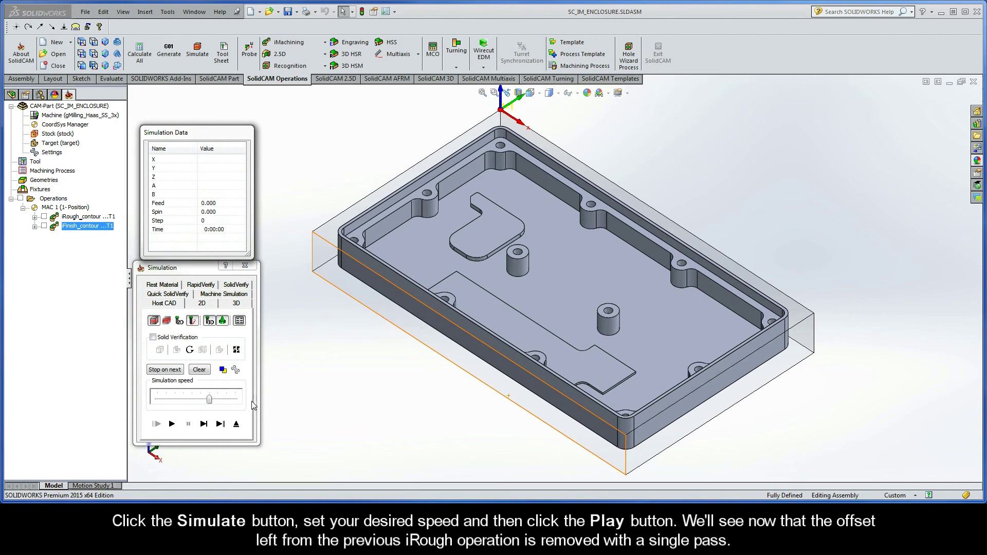
pyautogui.moveTo(201, 400); pyautogui.dragTo(166, 400)
pyautogui.click(173, 423)
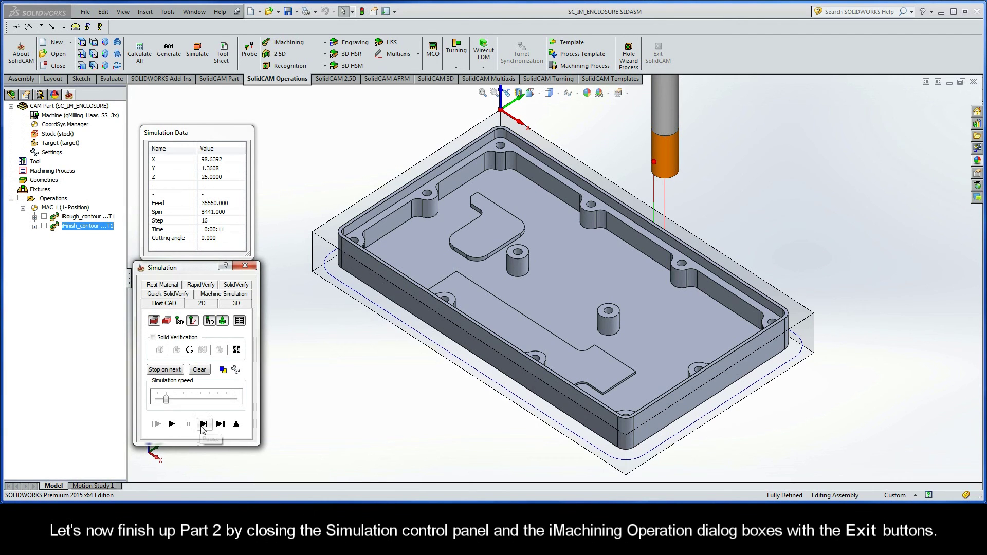
pyautogui.click(235, 424)
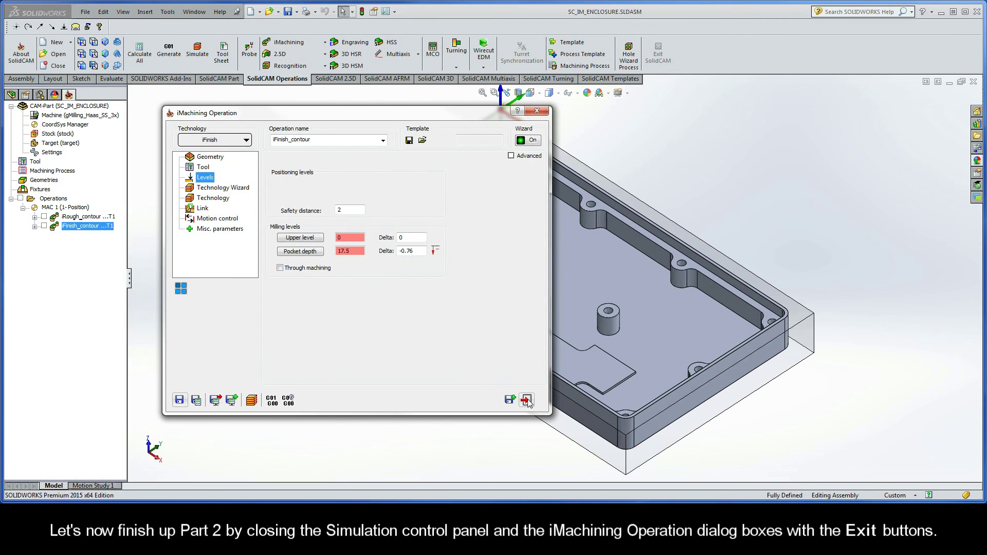
pyautogui.click(526, 400)
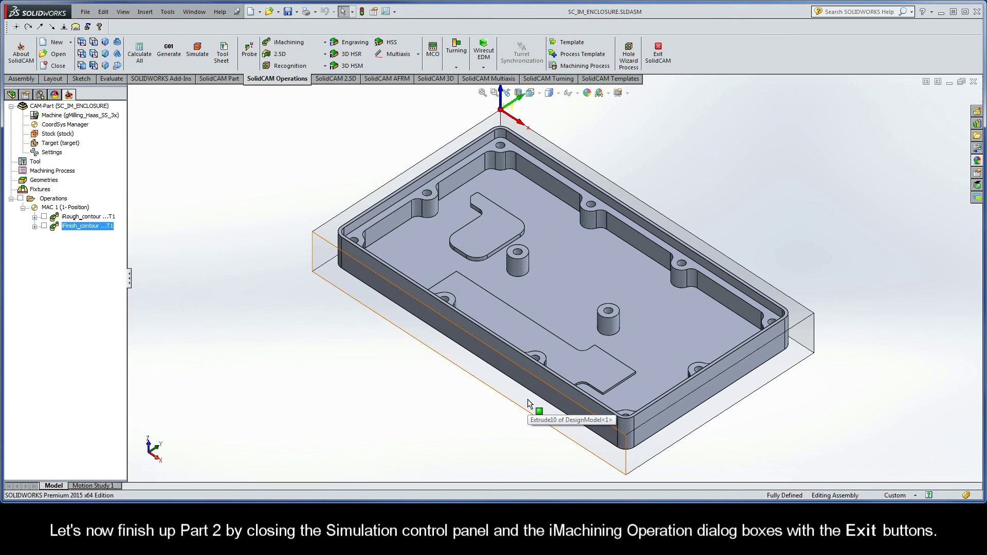